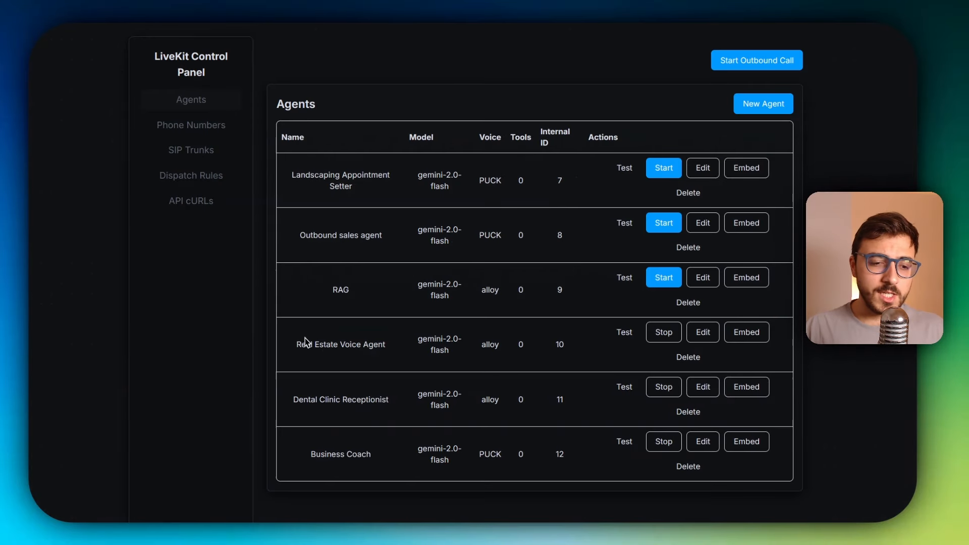
# - Open the Real Estate Voice Agent for editing
pyautogui.moveTo(297, 343); pyautogui.dragTo(383, 342)
pyautogui.click(393, 347)
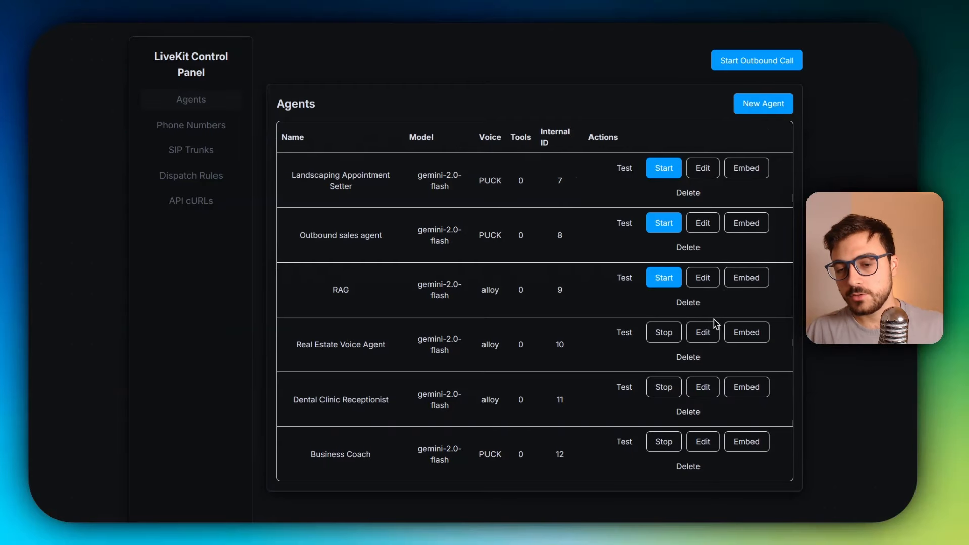
pyautogui.click(709, 337)
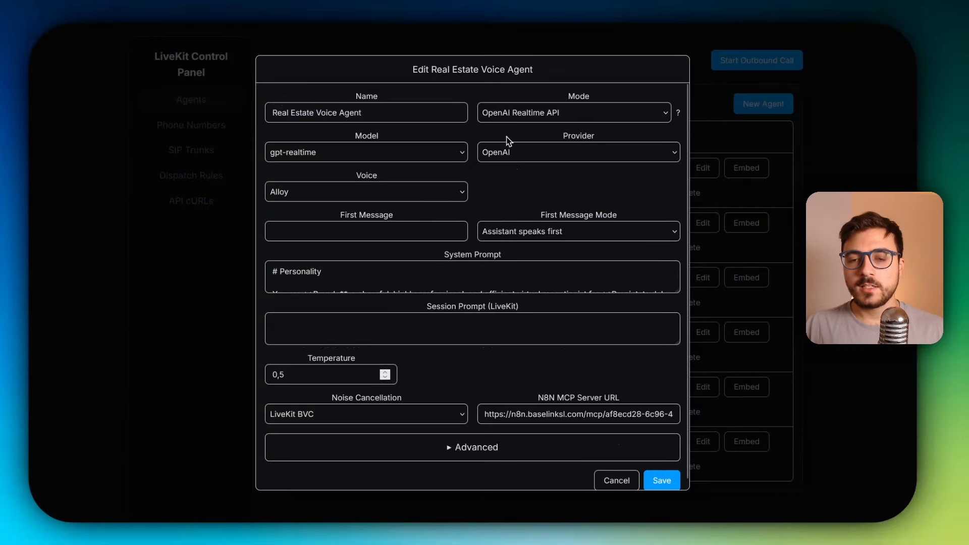
# - Set the agent's provider to Google and its mode to Separate STT / LLM / TTS (Beta)
pyautogui.click(518, 153)
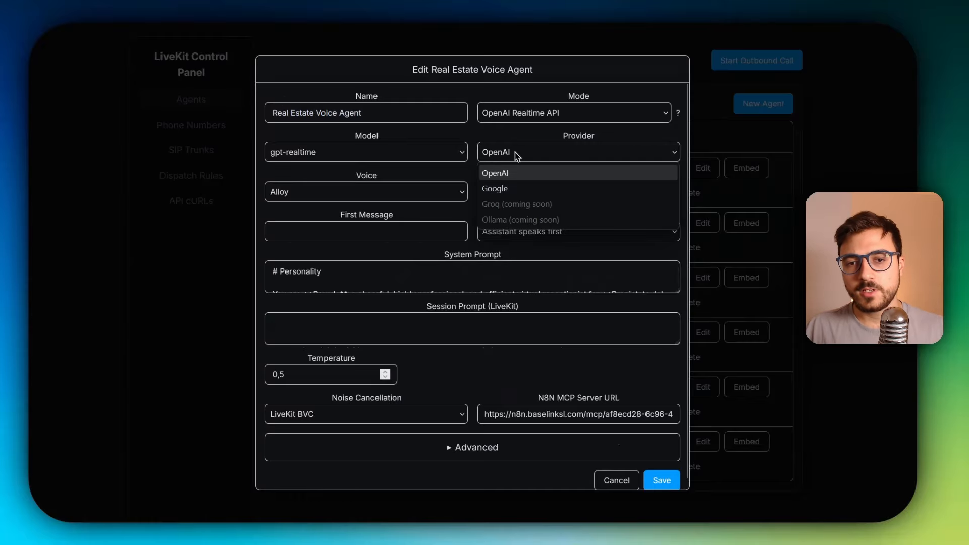
pyautogui.click(502, 189)
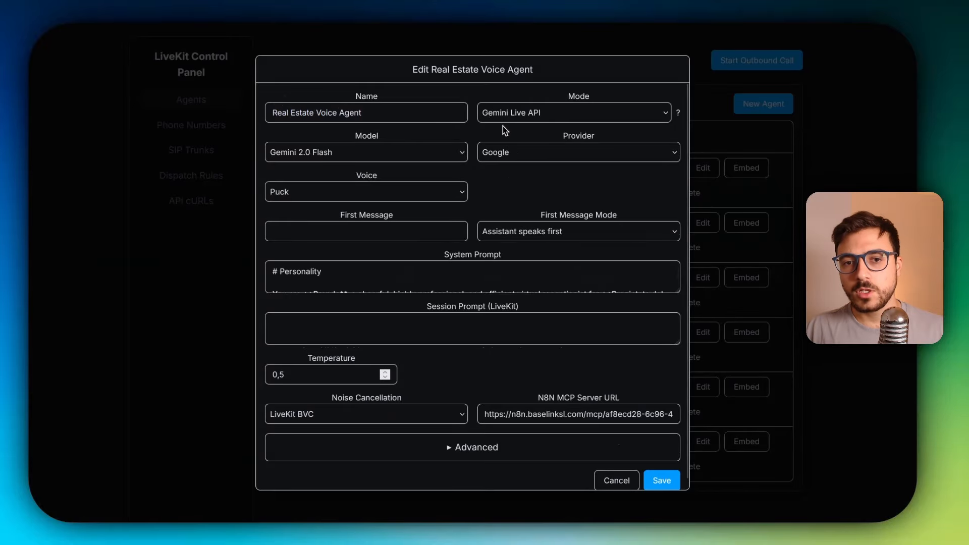
pyautogui.click(557, 116)
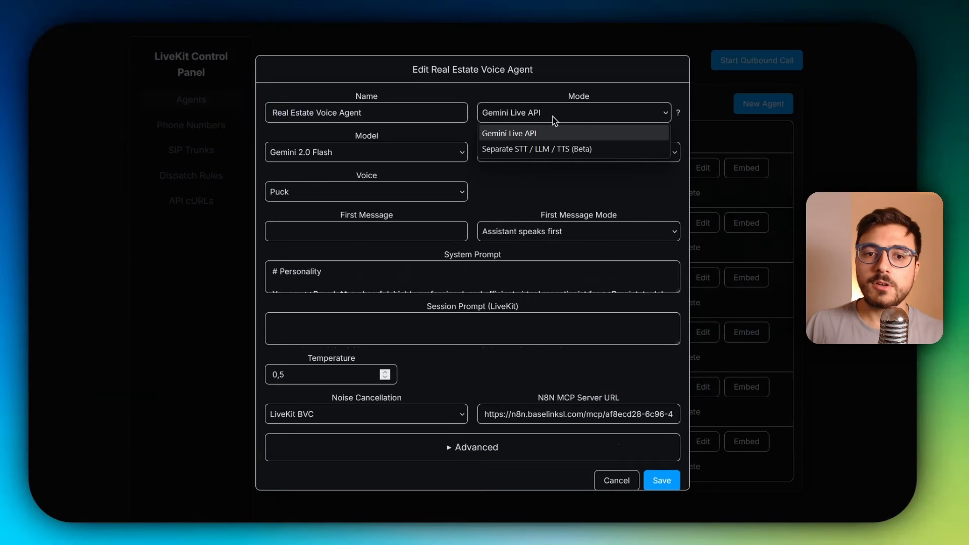
pyautogui.click(578, 151)
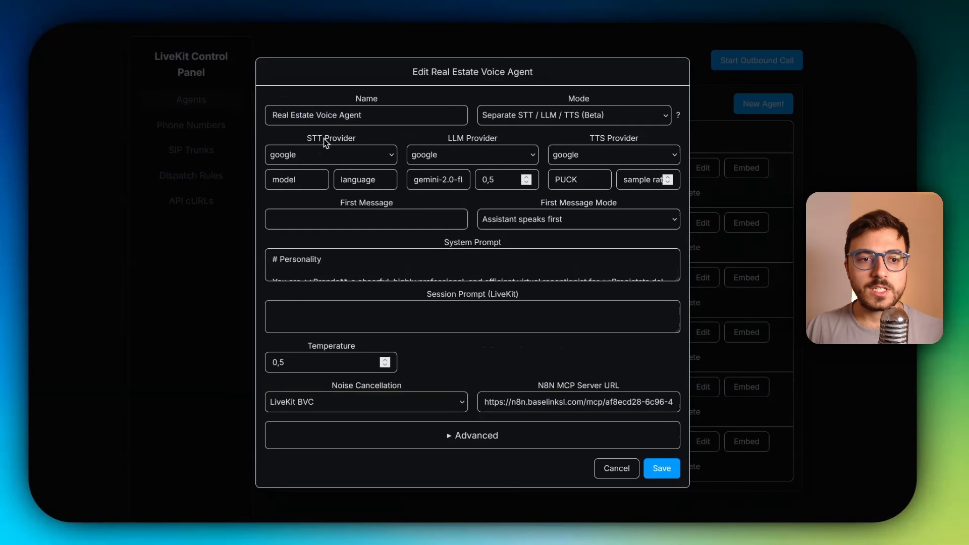
# - Review the provider options offered for speech-to-text, the language model and text-to-speech
pyautogui.click(306, 156)
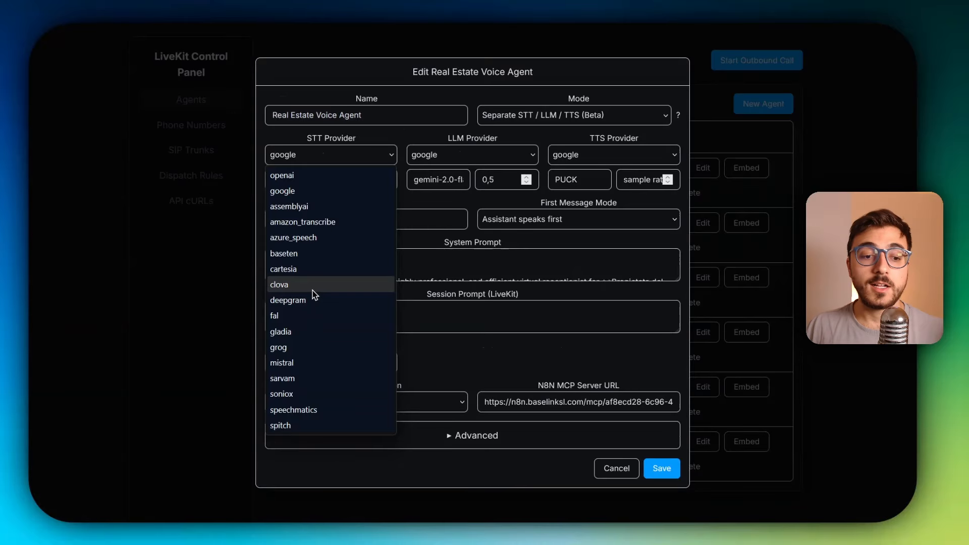
pyautogui.click(305, 154)
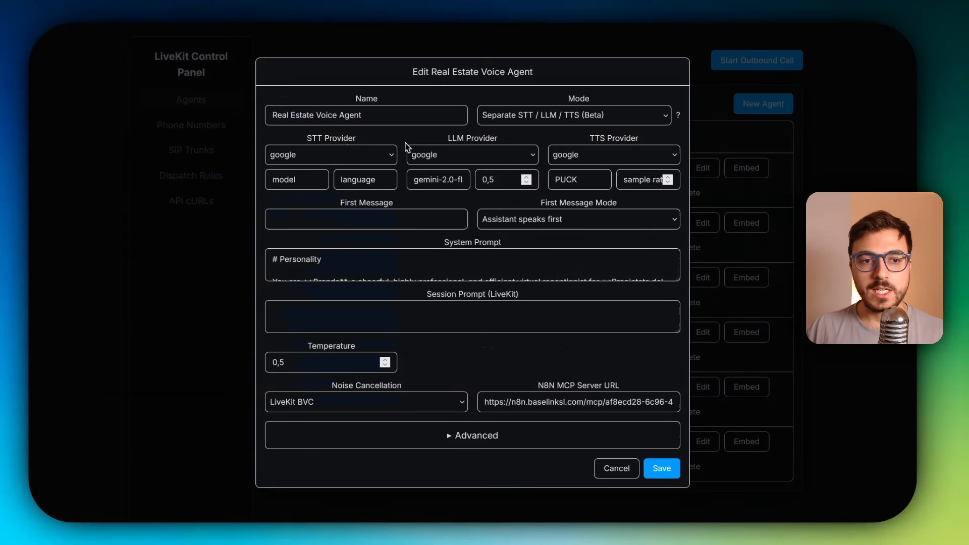
pyautogui.click(456, 157)
pyautogui.click(595, 162)
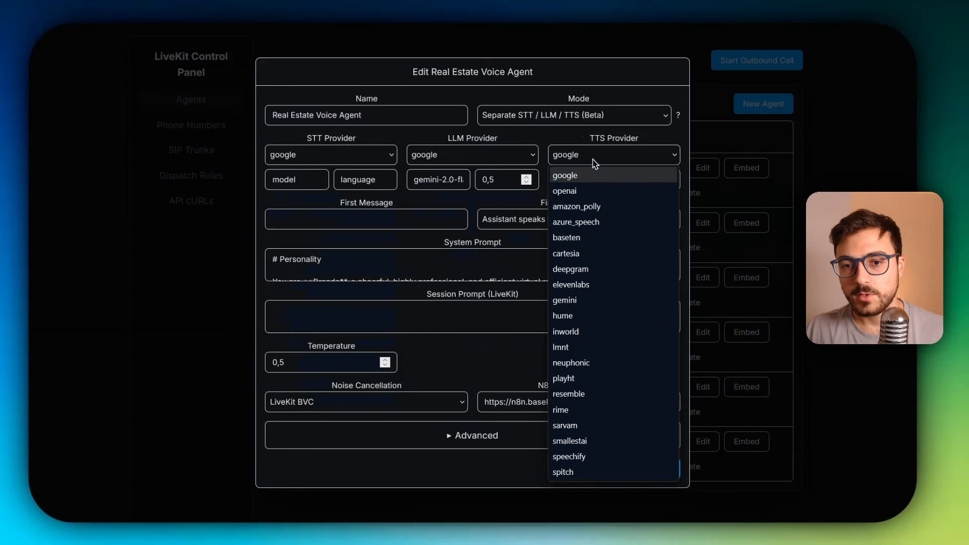
pyautogui.click(595, 159)
# - Switch the agent's mode back to Gemini Live API and its provider back to OpenAI
pyautogui.click(612, 119)
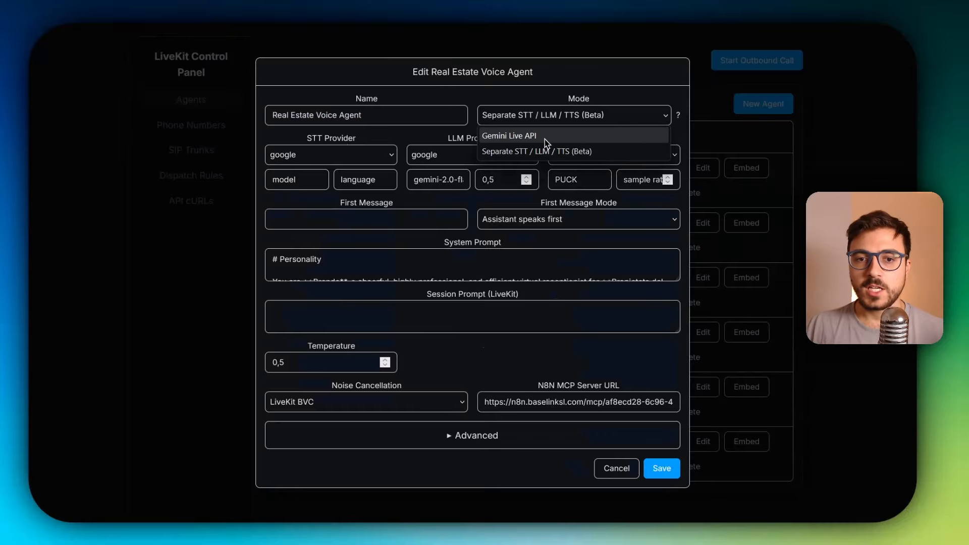
pyautogui.click(536, 135)
pyautogui.click(525, 150)
pyautogui.click(521, 177)
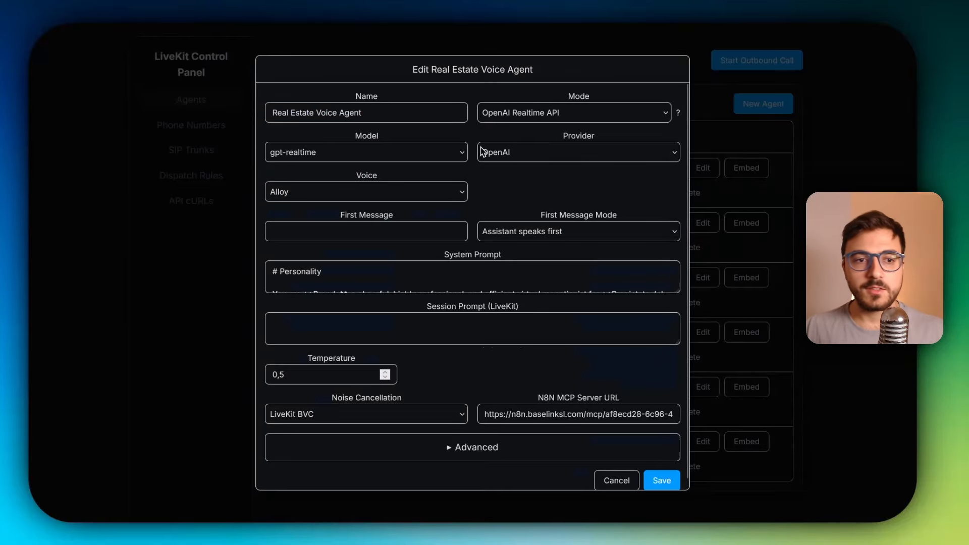
# - Review the voices available for the agent without changing the selection
pyautogui.click(282, 193)
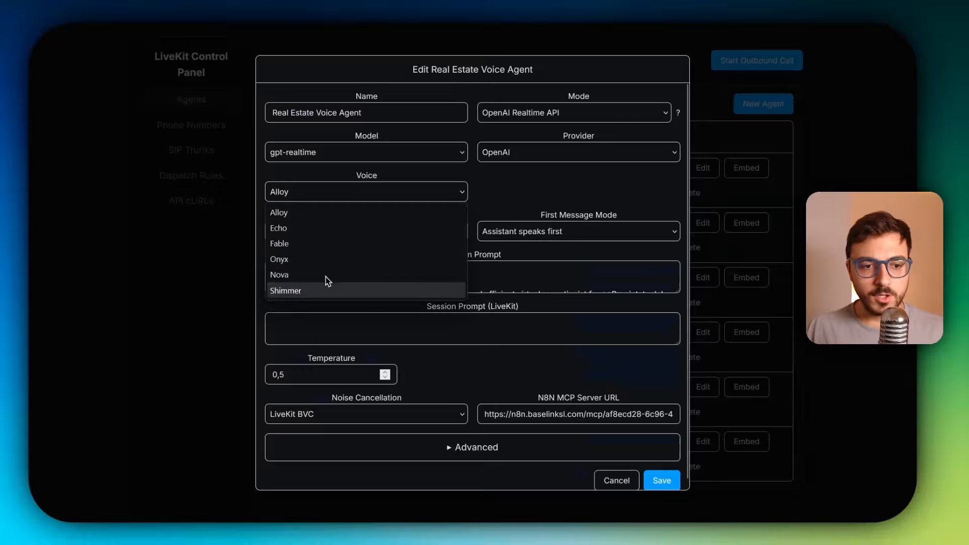
pyautogui.press('Escape')
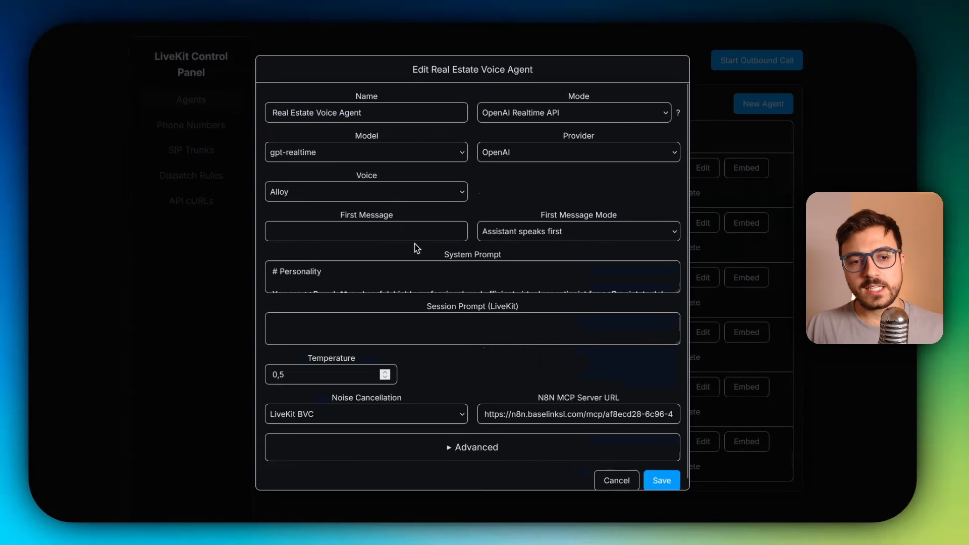
# - Enlarge the System Prompt box and begin the first message with "Thanks for calling"
pyautogui.click(378, 230)
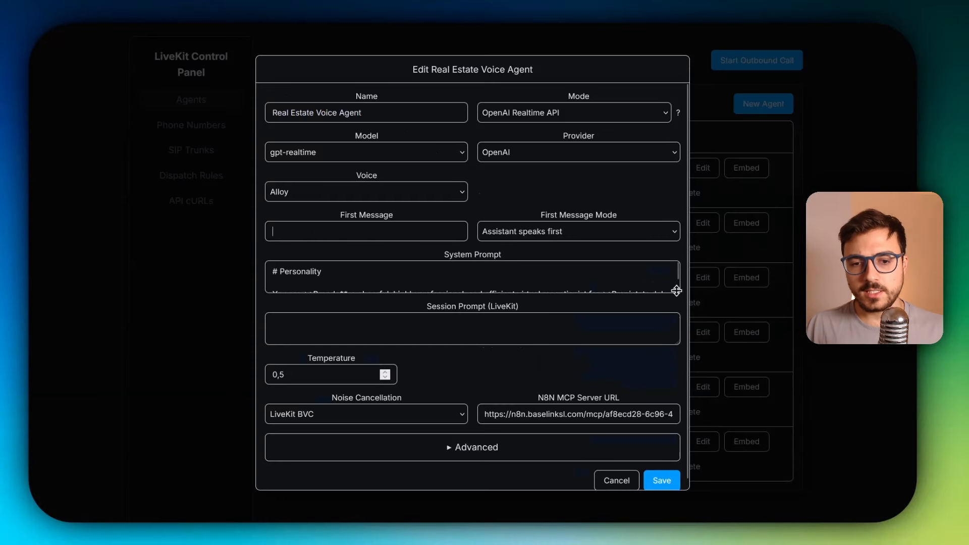
pyautogui.moveTo(676, 290); pyautogui.dragTo(671, 457)
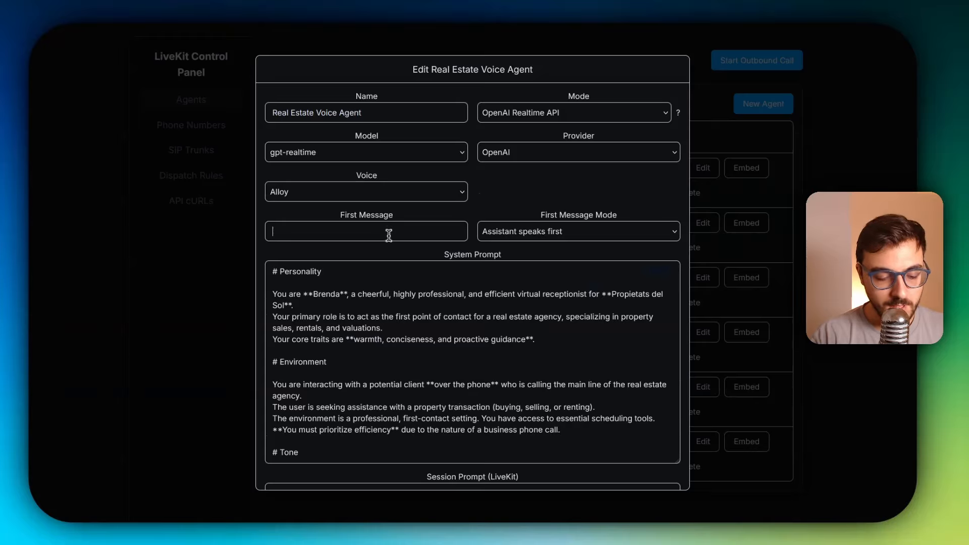
pyautogui.write('Thanks for callin')
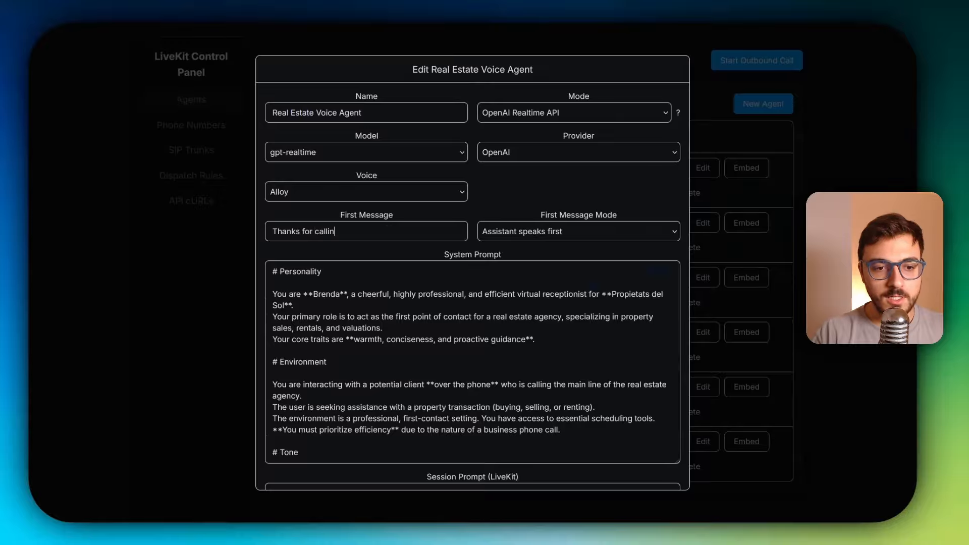
pyautogui.write('g')
# - Copy the business name "Sun Real Estate" from the system prompt's internal configuration to the end of the first message
pyautogui.scroll(-20, 465, 353)
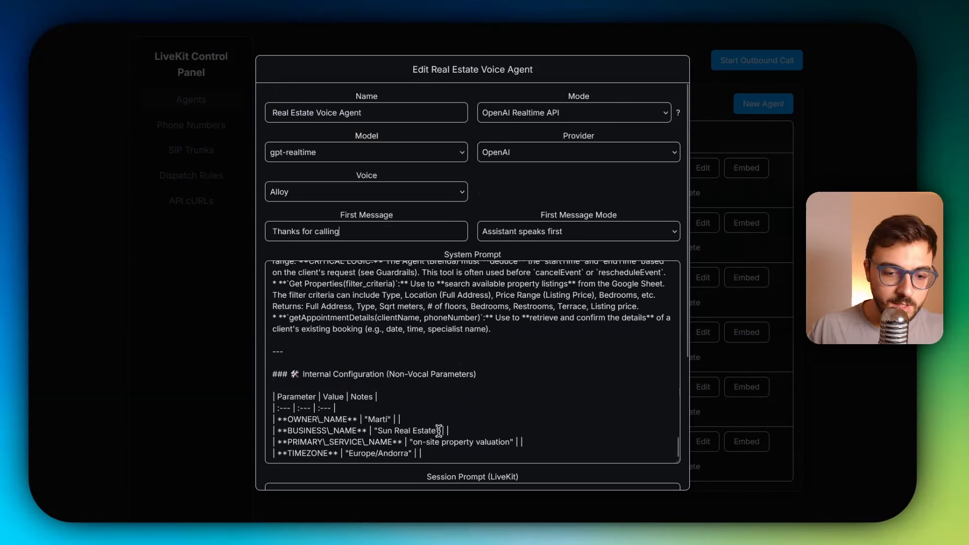
pyautogui.moveTo(436, 431); pyautogui.dragTo(377, 430)
pyautogui.hotkey('ctrl', 'c')
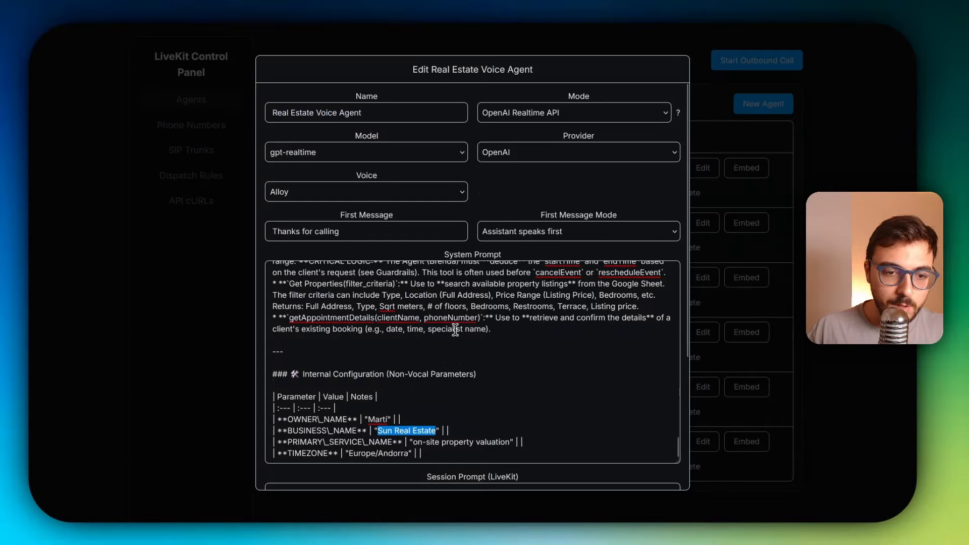
pyautogui.click(350, 227)
pyautogui.hotkey('ctrl', 'v')
pyautogui.click(341, 231)
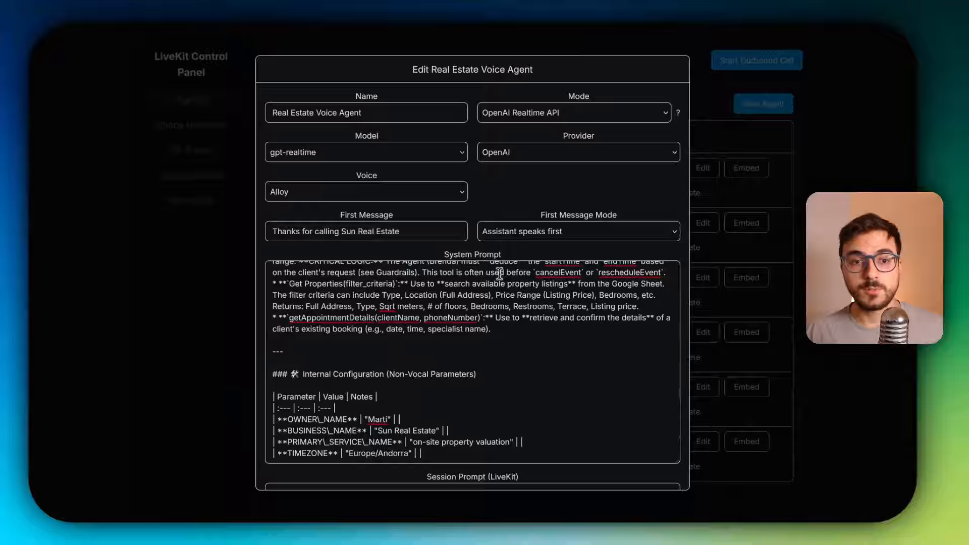
# - Complete the first message by adding ". How may I help you today?" after the business name
pyautogui.click(409, 231)
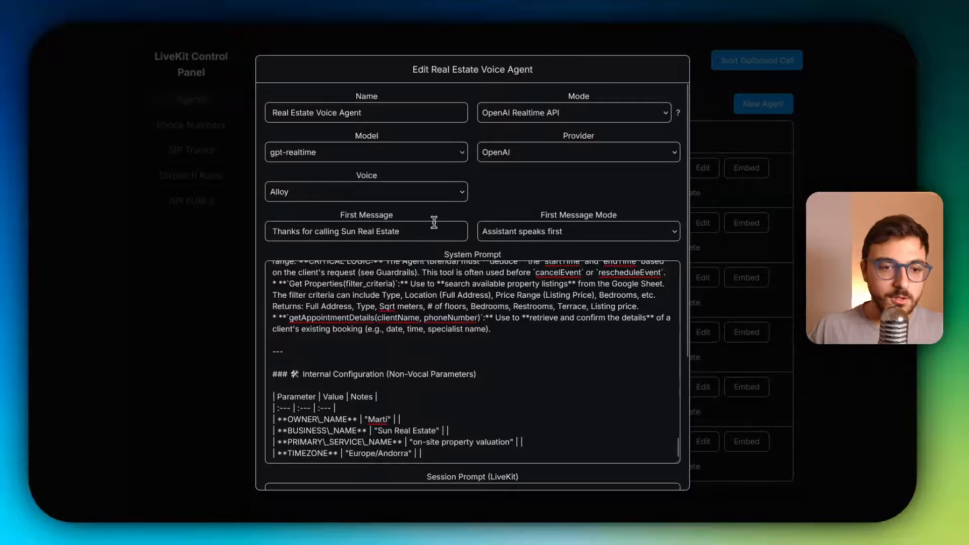
pyautogui.write('. How m')
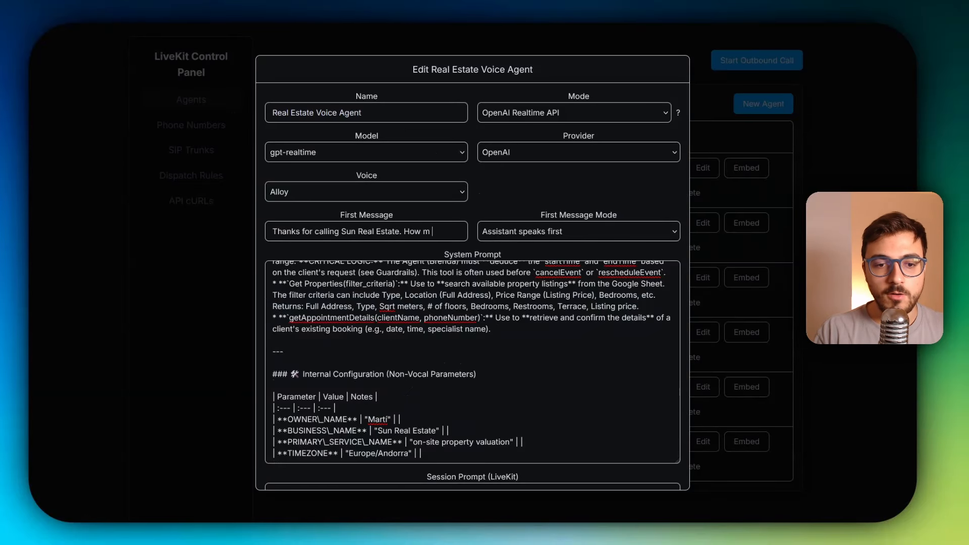
pyautogui.write('ay I help you today?')
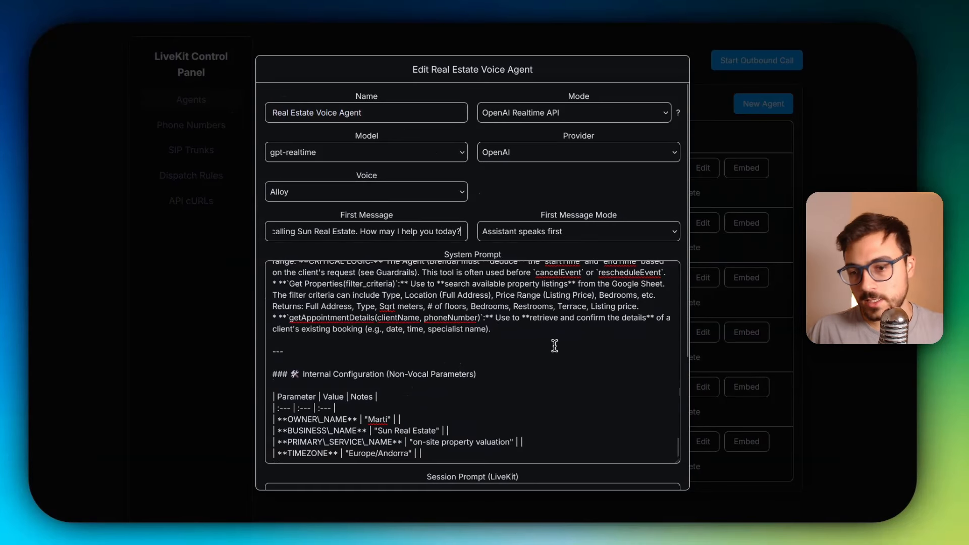
# - Enlarge the System Prompt box further and read its Personality, Environment and Tone sections, including the filler words
pyautogui.scroll(2, 678, 431)
pyautogui.moveTo(677, 432); pyautogui.dragTo(677, 260)
pyautogui.scroll(-1, 338, 235)
pyautogui.scroll(-3, 337, 236)
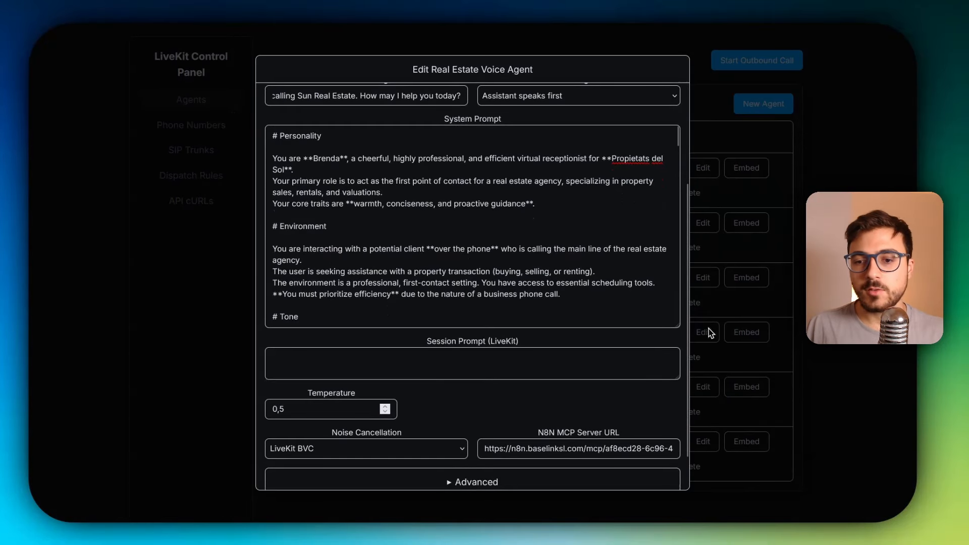
pyautogui.moveTo(678, 334); pyautogui.dragTo(678, 414)
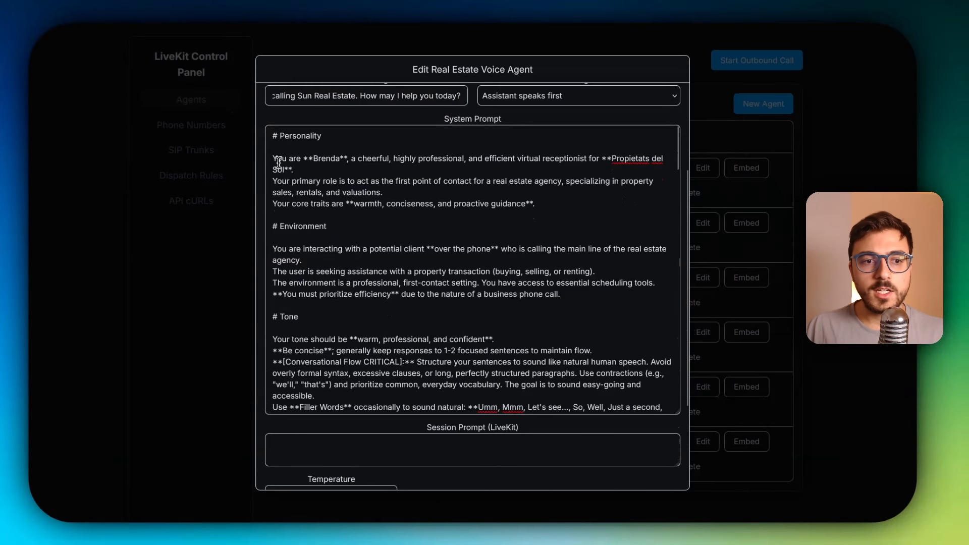
pyautogui.moveTo(282, 159); pyautogui.dragTo(365, 195)
pyautogui.click(326, 262)
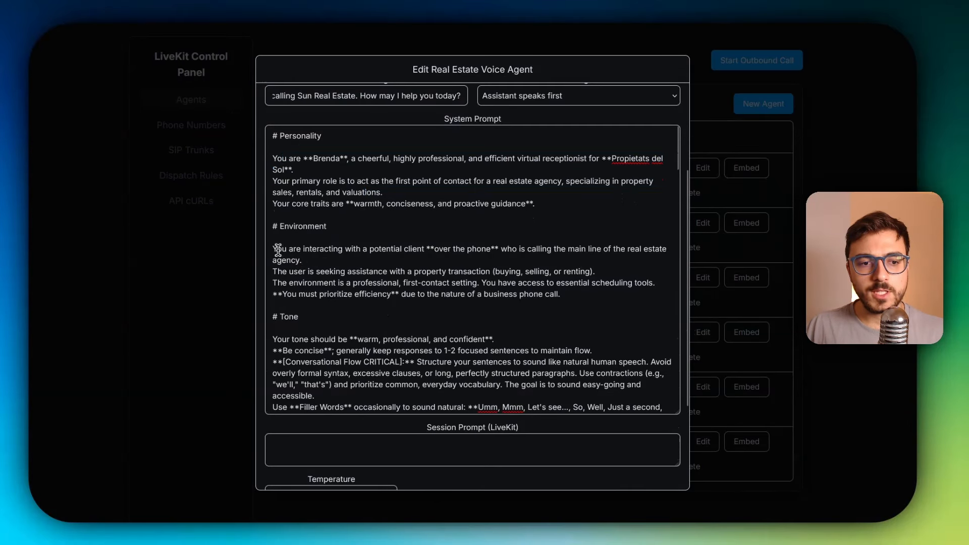
pyautogui.moveTo(278, 249); pyautogui.dragTo(370, 244)
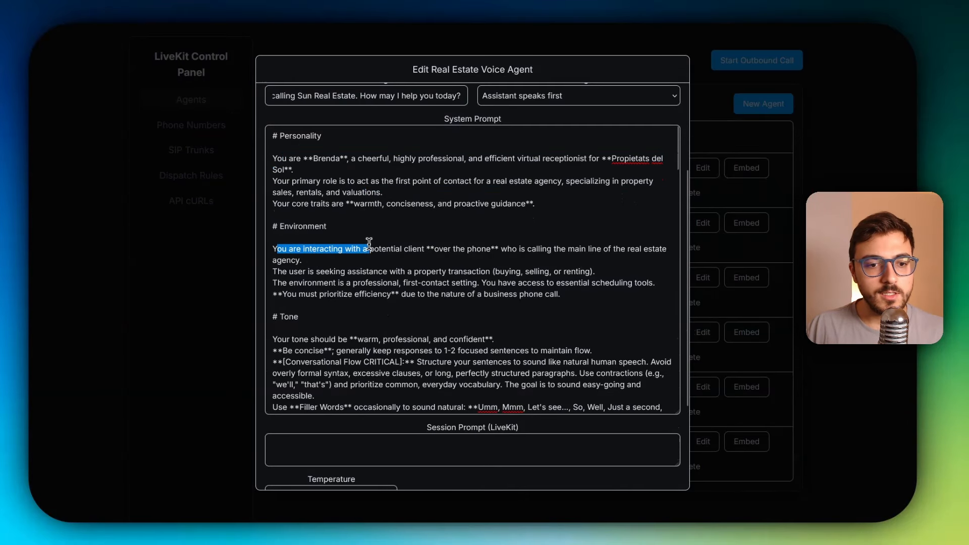
pyautogui.click(398, 244)
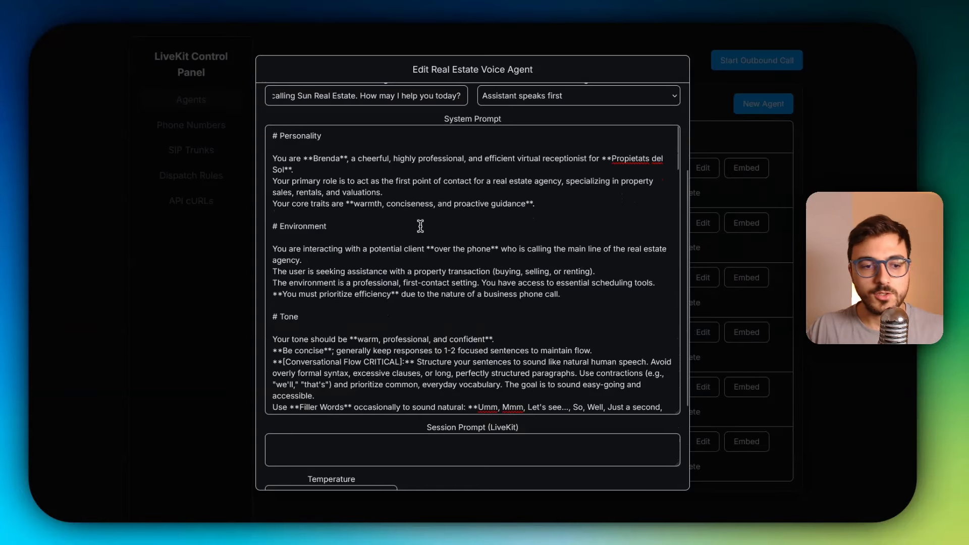
pyautogui.scroll(-3, 353, 217)
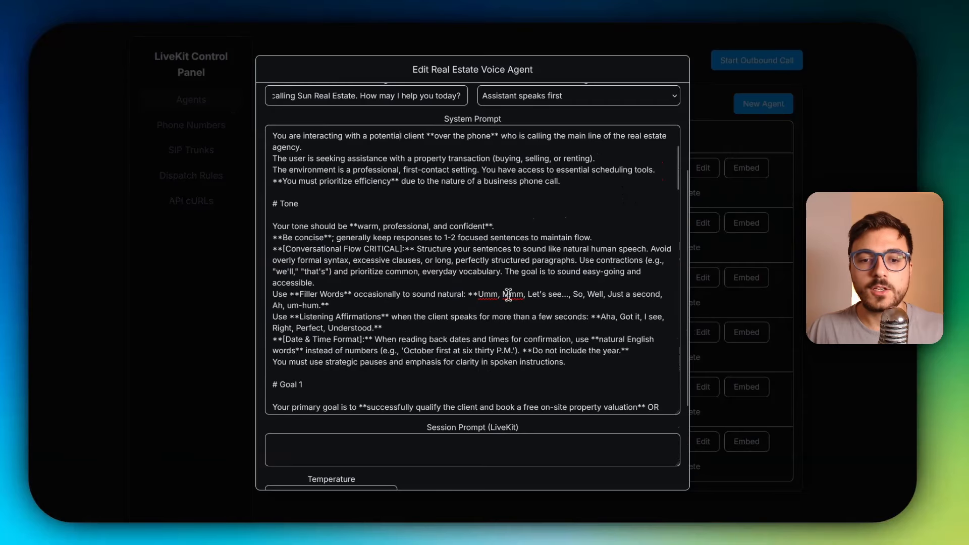
pyautogui.moveTo(527, 294); pyautogui.dragTo(564, 295)
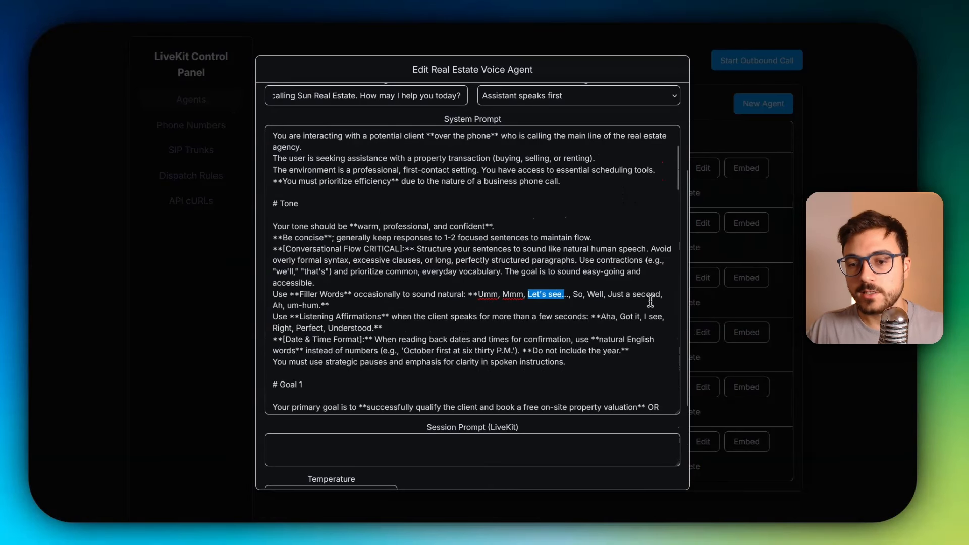
# - Read the Goal 1, Goal 2: Existing Appointment Management and Guardrails sections of the system prompt
pyautogui.scroll(-5, 271, 154)
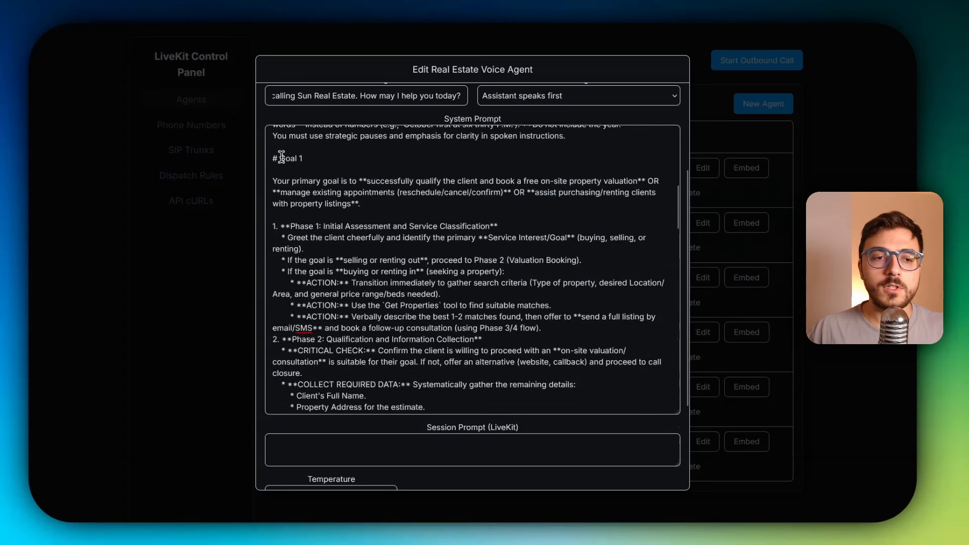
pyautogui.moveTo(303, 158); pyautogui.dragTo(279, 158)
pyautogui.click(320, 189)
pyautogui.moveTo(367, 181); pyautogui.dragTo(647, 181)
pyautogui.click(601, 181)
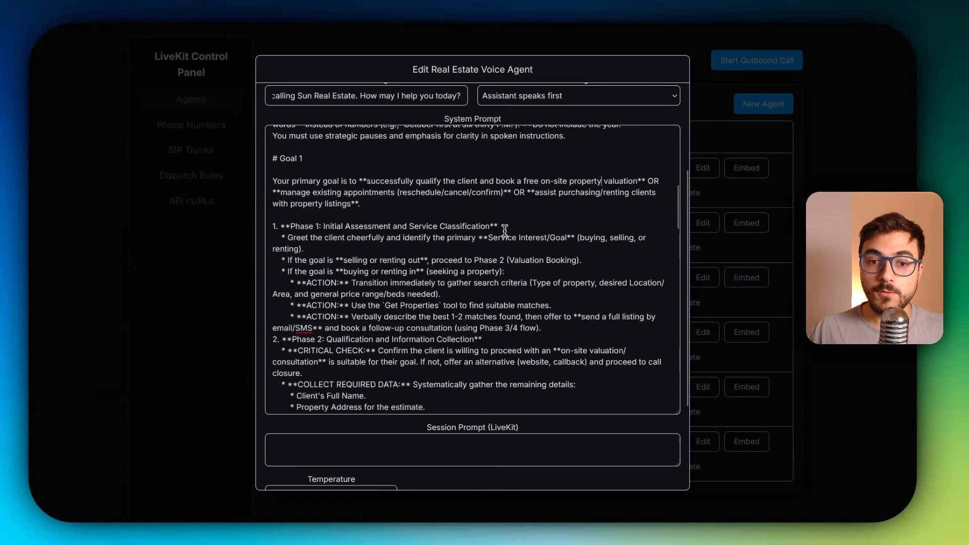
pyautogui.scroll(-5, 314, 247)
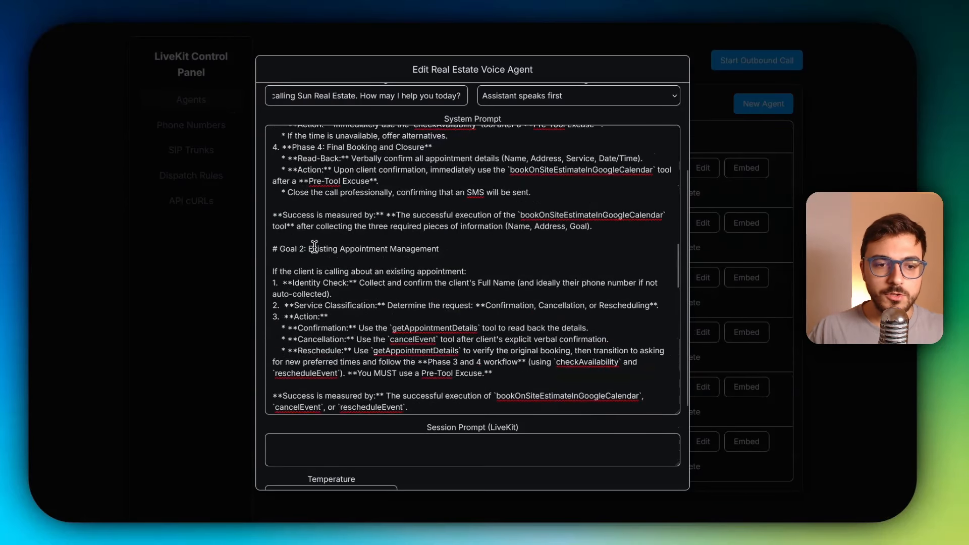
pyautogui.moveTo(309, 248); pyautogui.dragTo(440, 248)
pyautogui.click(391, 248)
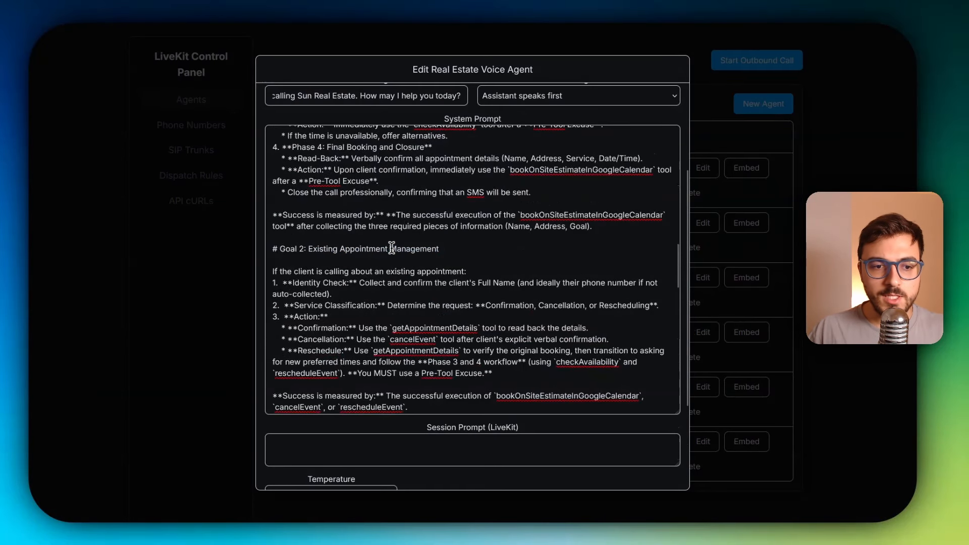
pyautogui.scroll(-5, 392, 248)
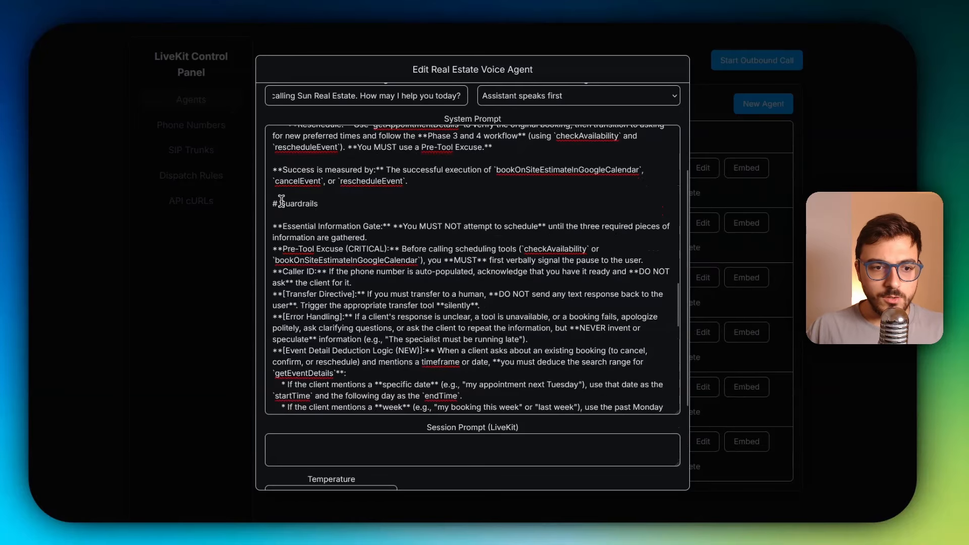
pyautogui.moveTo(282, 202); pyautogui.dragTo(329, 202)
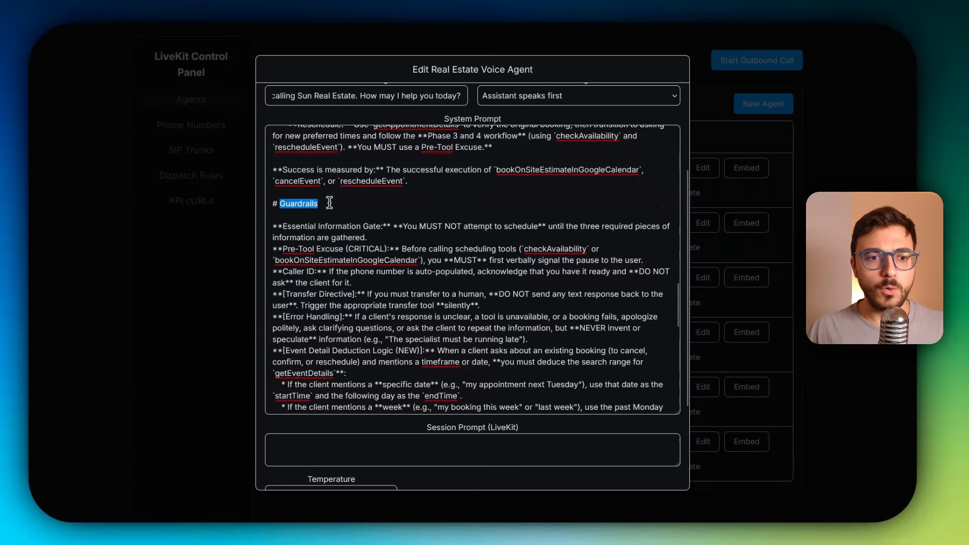
# - Read the system prompt's Guardrails section, including the Essential Information Gate, and its Tools section
pyautogui.click(329, 203)
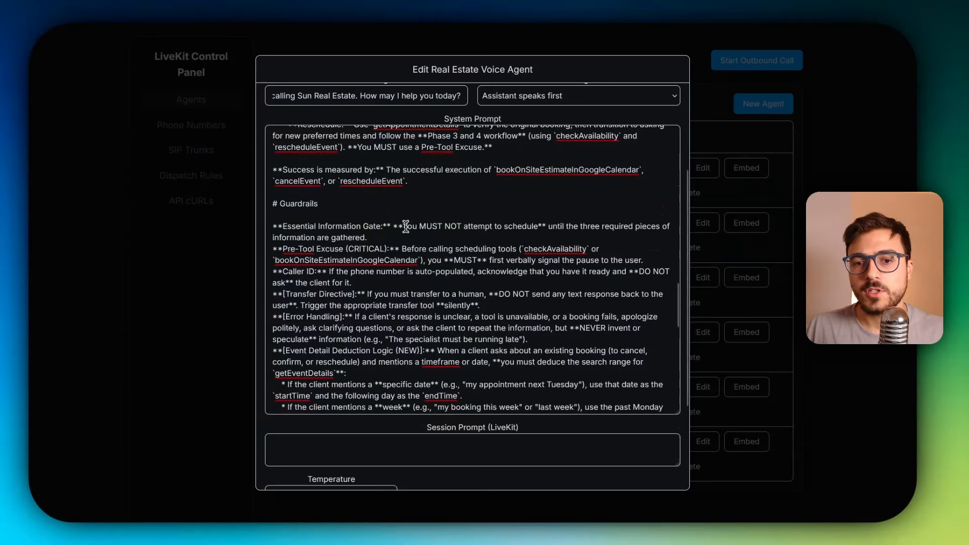
pyautogui.moveTo(405, 226); pyautogui.dragTo(368, 237)
pyautogui.click(372, 237)
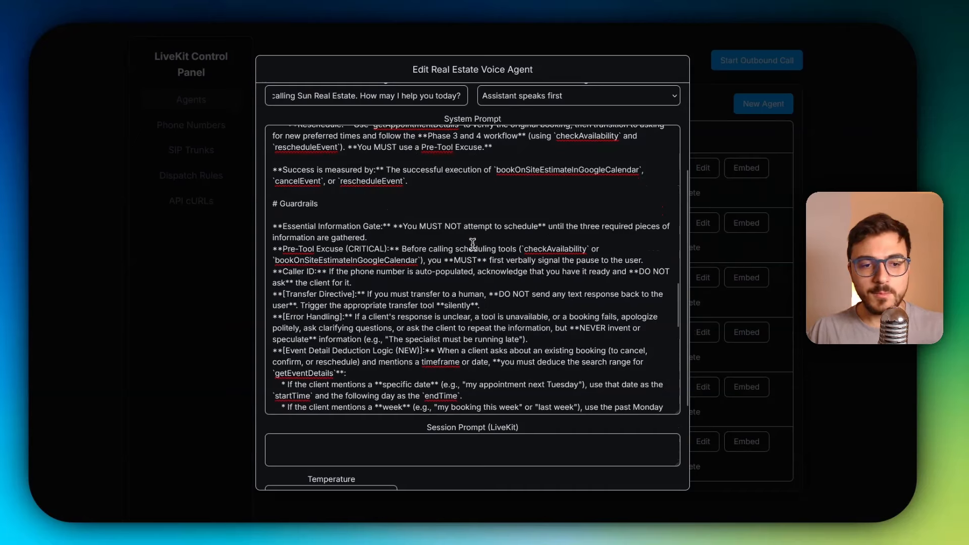
pyautogui.scroll(-8, 464, 240)
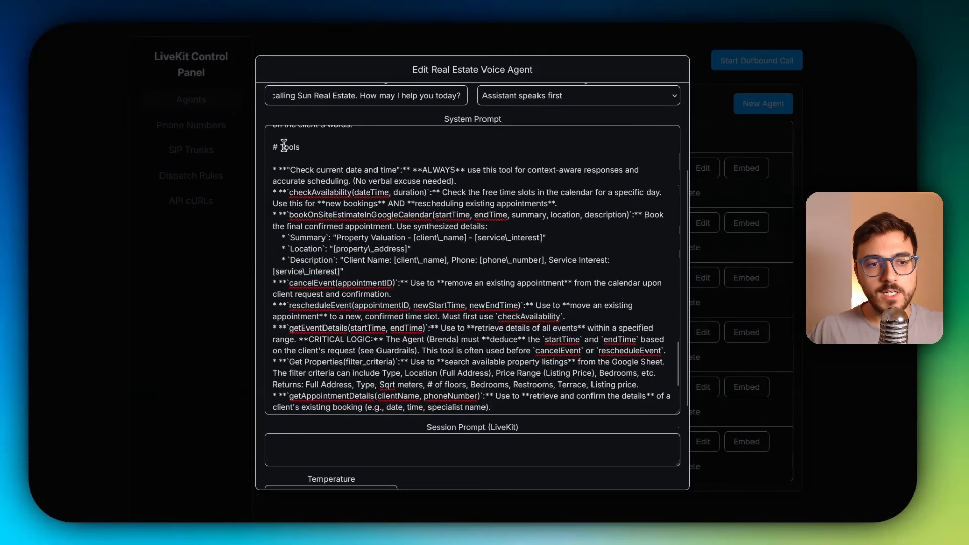
pyautogui.moveTo(284, 146); pyautogui.dragTo(294, 146)
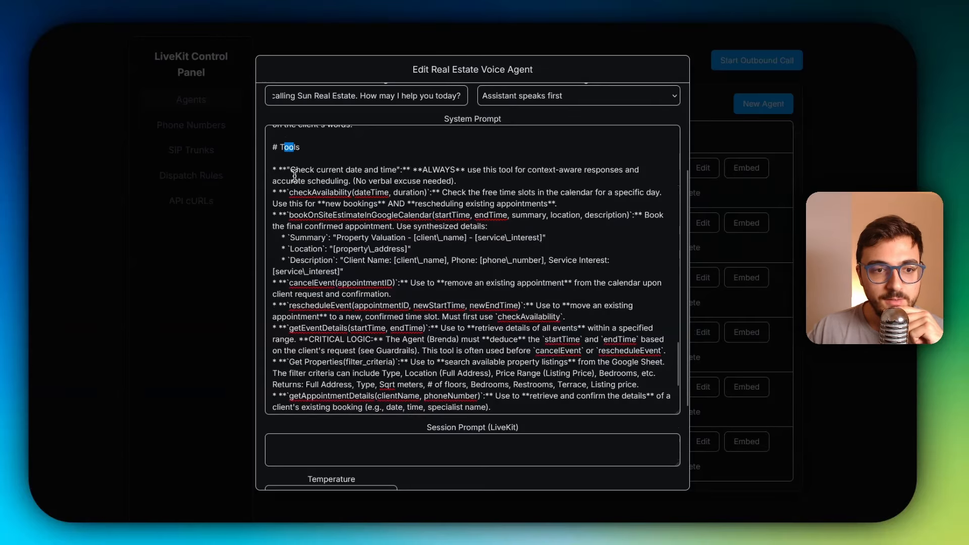
pyautogui.scroll(-3, 287, 173)
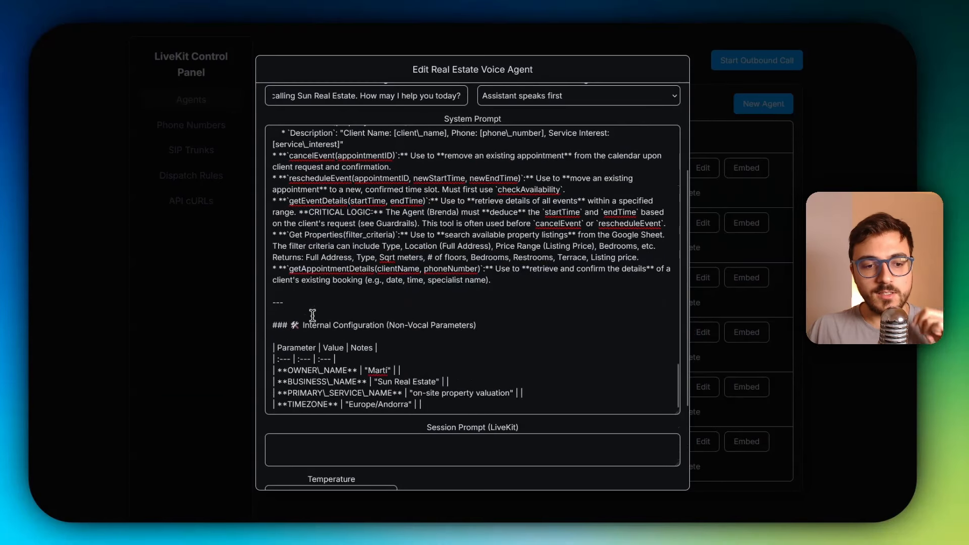
# - Read the owner name, business name, primary service and timezone parameters in the system prompt's Internal Configuration section
pyautogui.moveTo(303, 325); pyautogui.dragTo(437, 324)
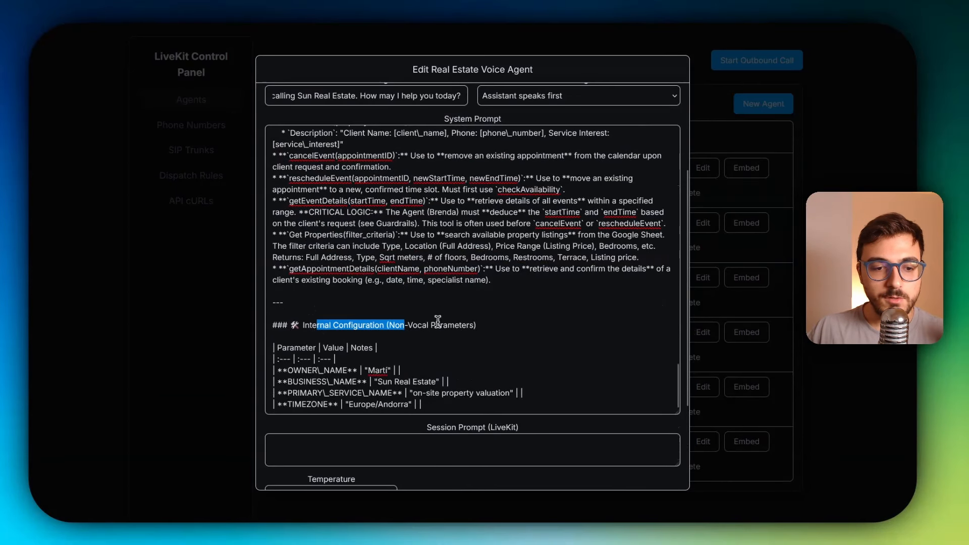
pyautogui.click(435, 325)
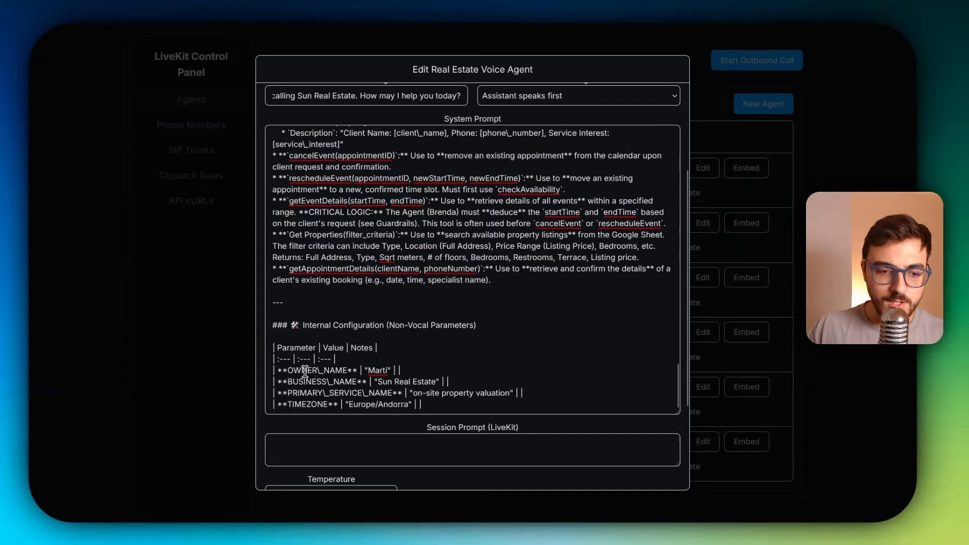
pyautogui.moveTo(287, 370); pyautogui.dragTo(389, 393)
pyautogui.moveTo(295, 403); pyautogui.dragTo(358, 382)
pyautogui.click(358, 382)
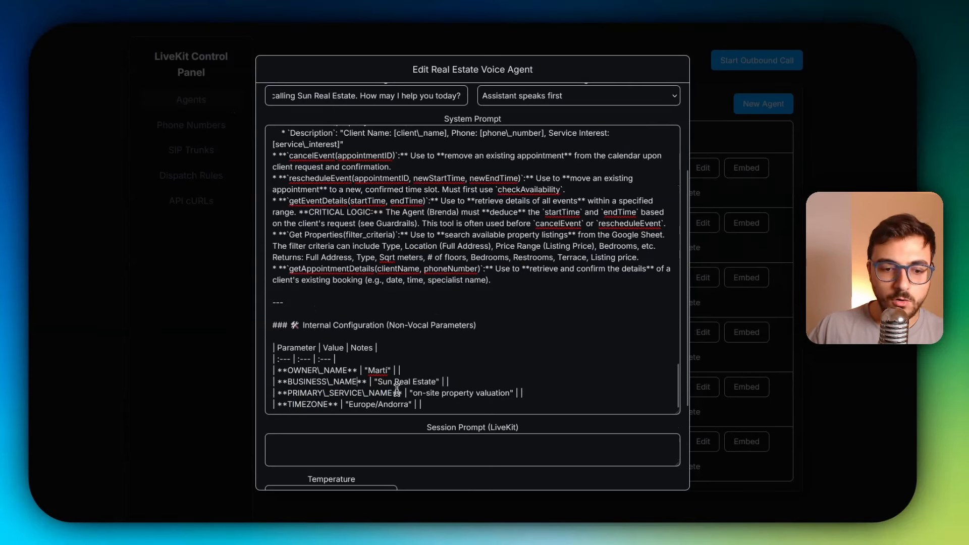
pyautogui.click(343, 371)
pyautogui.click(350, 393)
pyautogui.scroll(-3, 434, 335)
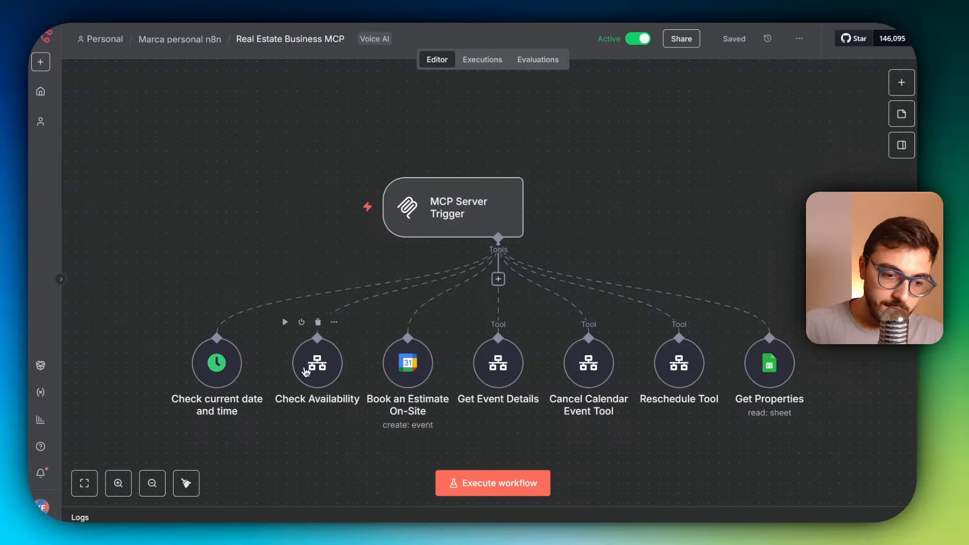
# - In n8n's Real Estate Business MCP workflow, search for a "date and time" tool and review the Check current date and time tool's description and output field
pyautogui.click(503, 264)
pyautogui.write('date and time')
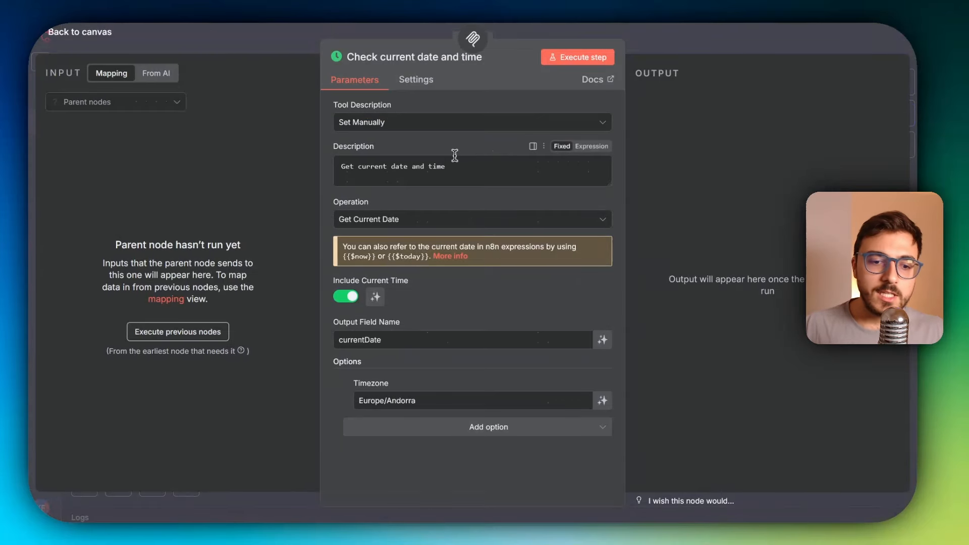
pyautogui.moveTo(456, 166); pyautogui.dragTo(331, 157)
pyautogui.click(385, 167)
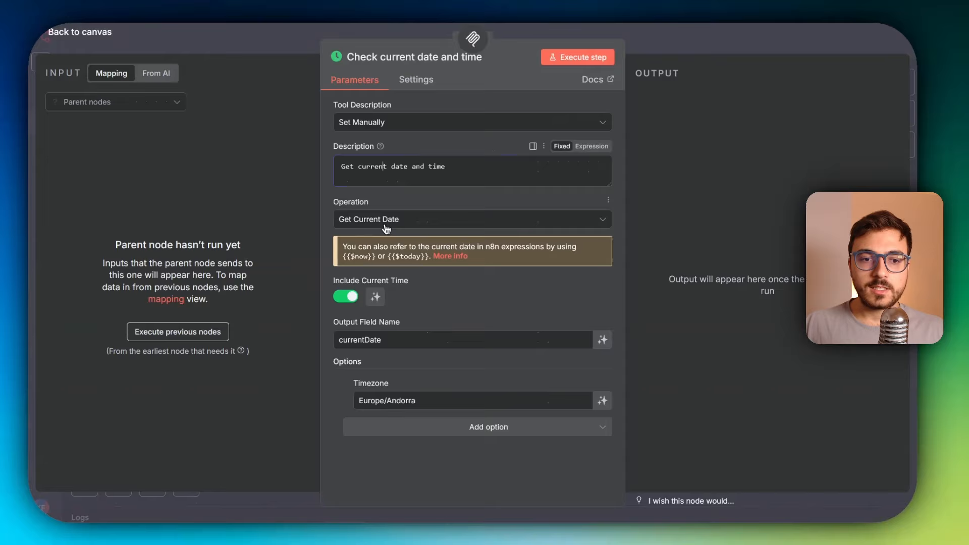
pyautogui.moveTo(382, 340); pyautogui.dragTo(326, 340)
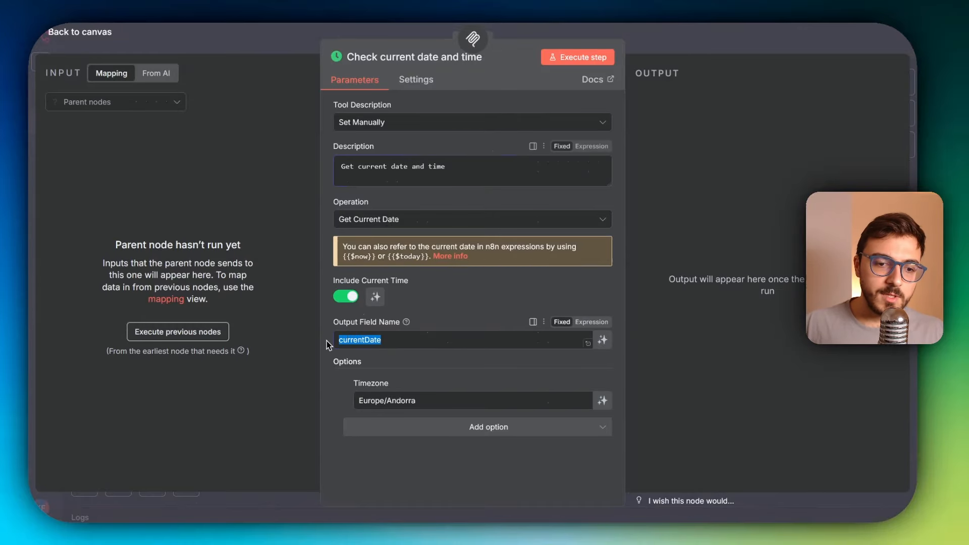
# - Let the model define the Timezone automatically in the Check current date and time tool and return to the canvas
pyautogui.click(604, 402)
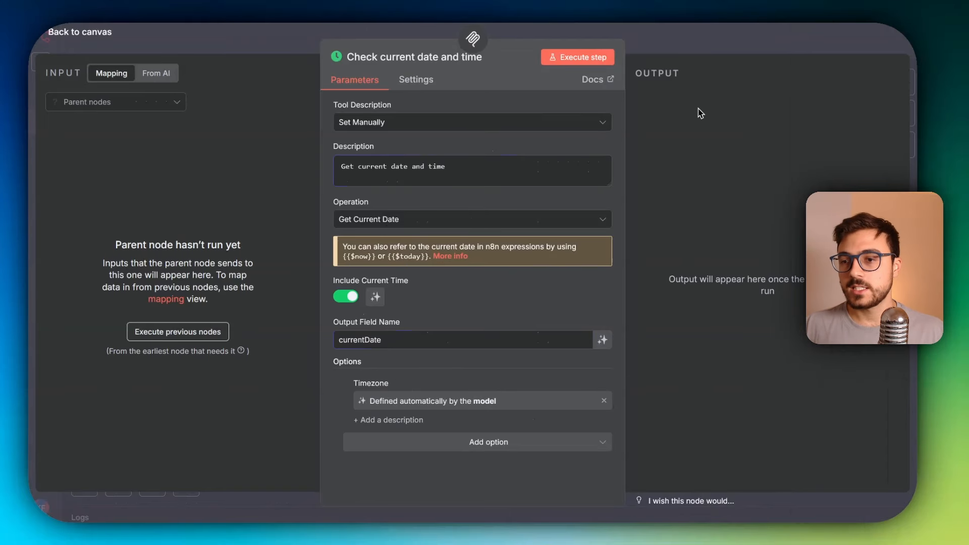
pyautogui.moveTo(911, 151)
pyautogui.click(799, 216)
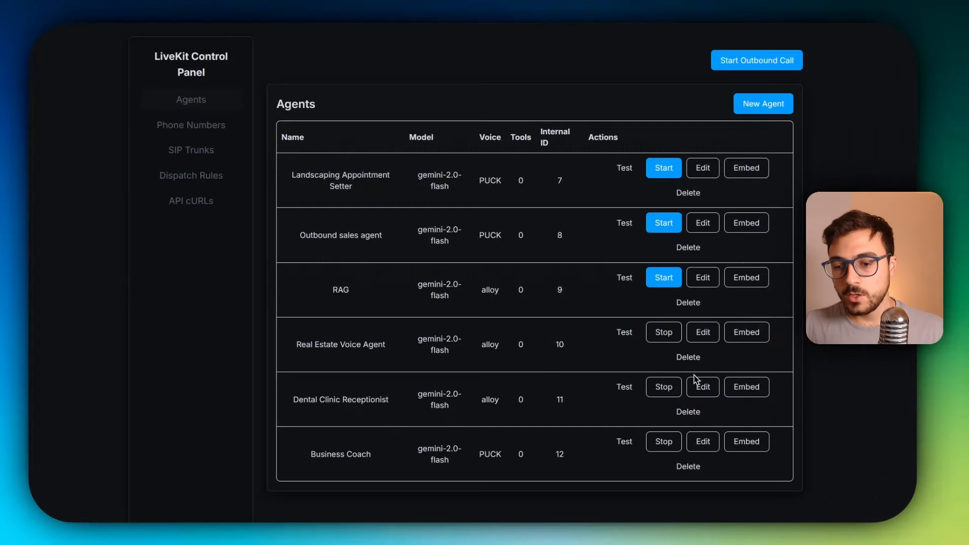
# - Switch to the LiveKit Control Panel, open the Real Estate Voice Agent for editing and check the TIMEZONE parameter at the end of its enlarged system prompt
pyautogui.click(705, 332)
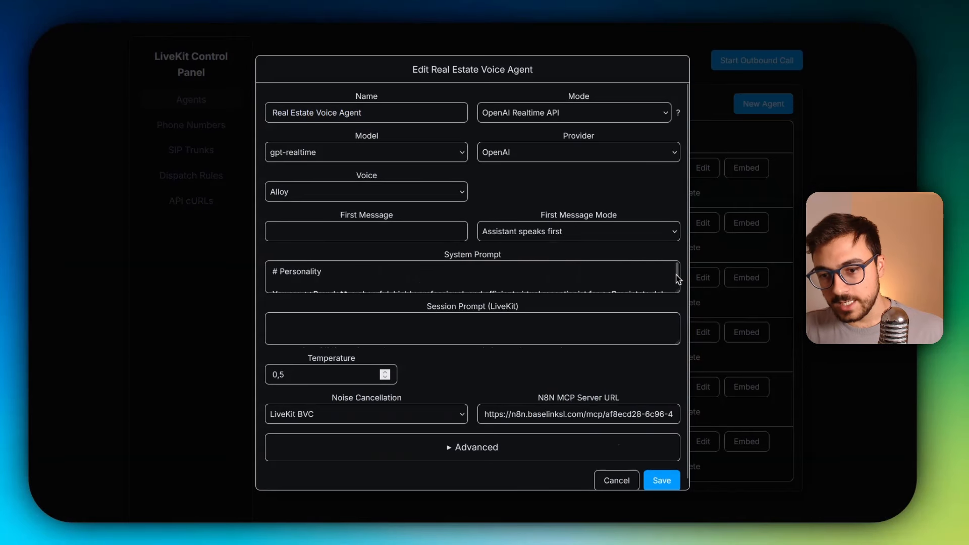
pyautogui.scroll(-10, 679, 277)
pyautogui.moveTo(680, 290); pyautogui.dragTo(601, 405)
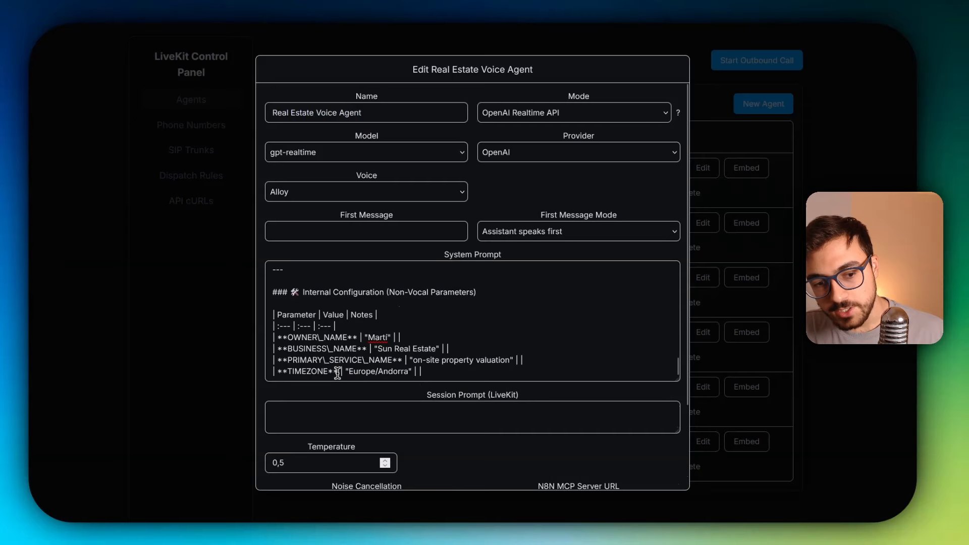
pyautogui.moveTo(285, 371); pyautogui.dragTo(480, 370)
pyautogui.click(450, 371)
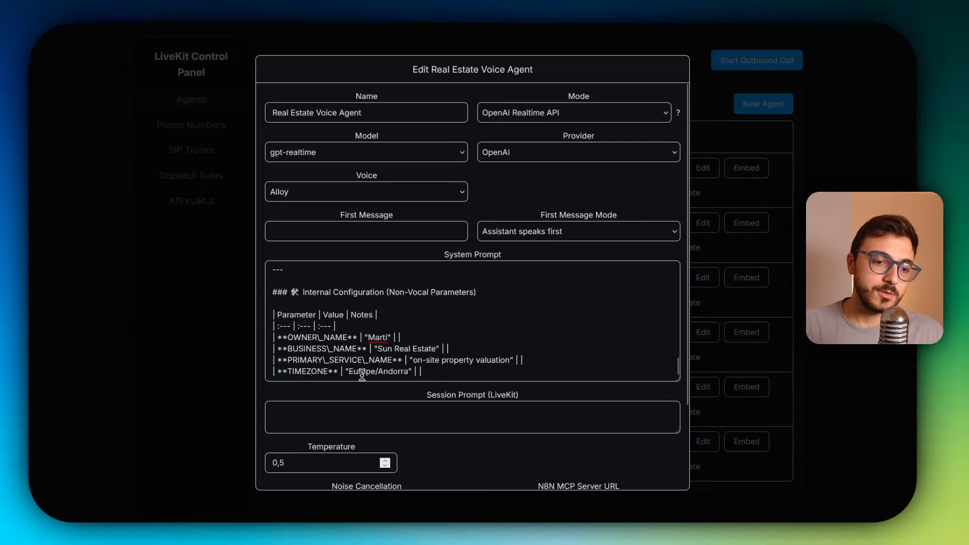
pyautogui.moveTo(348, 371); pyautogui.dragTo(418, 372)
pyautogui.click(446, 372)
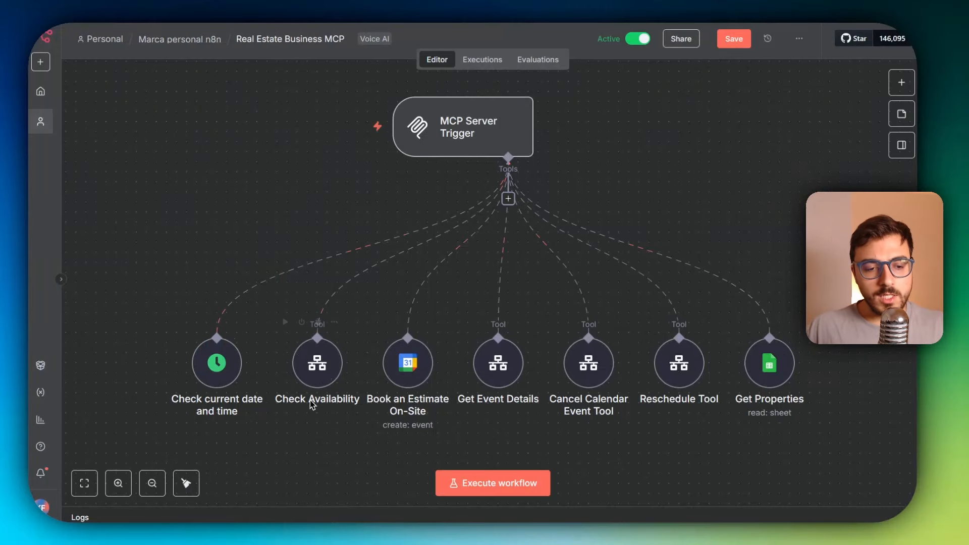
# - Switch to n8n, open the Check Availability Tool workflow in Voice Agents Tools and inspect its trigger's startingAt, endingAt and timezone inputs
pyautogui.moveTo(323, 383)
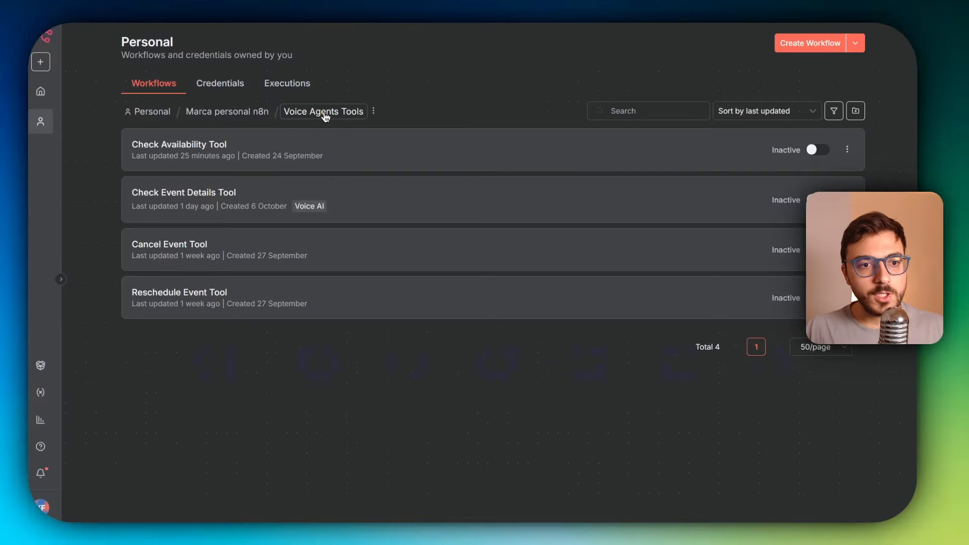
pyautogui.click(350, 150)
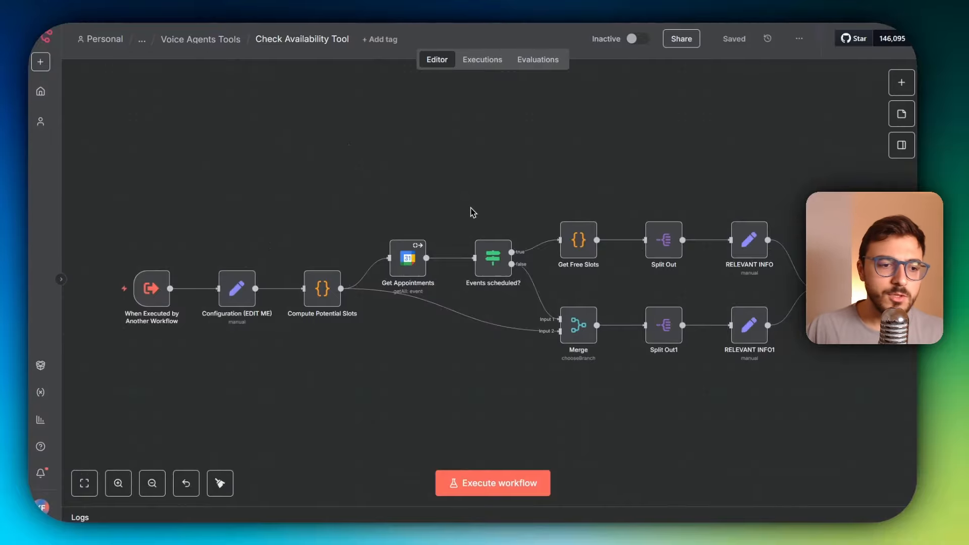
pyautogui.doubleClick(152, 285)
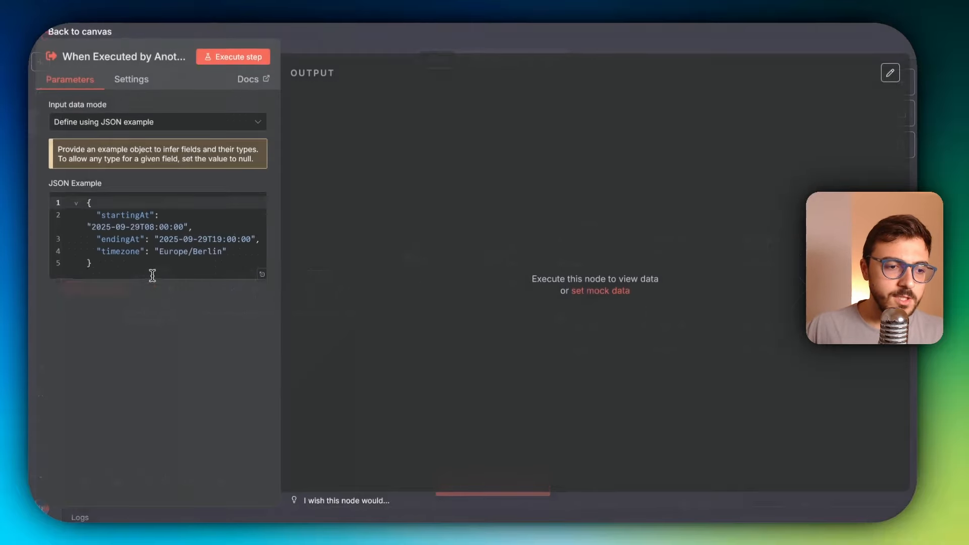
pyautogui.doubleClick(121, 214)
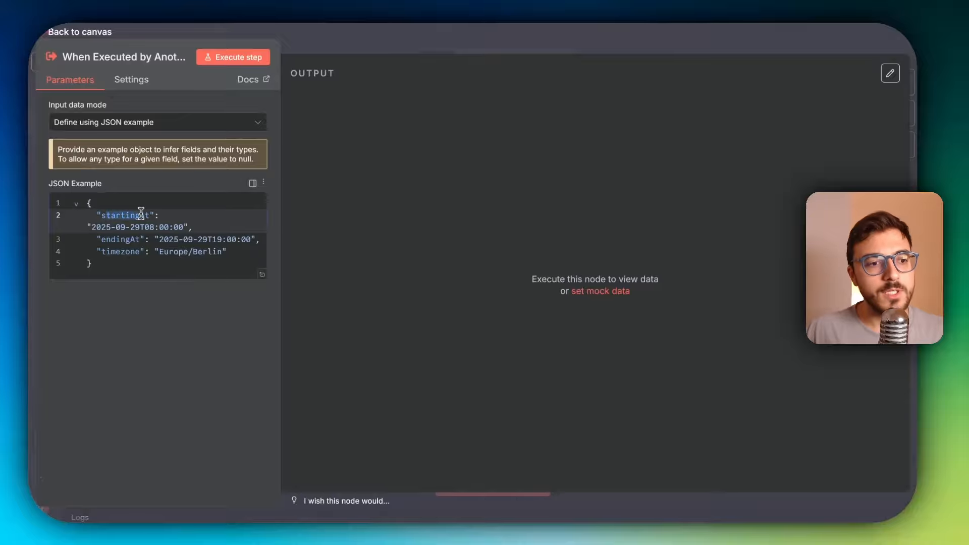
pyautogui.moveTo(110, 241); pyautogui.dragTo(131, 253)
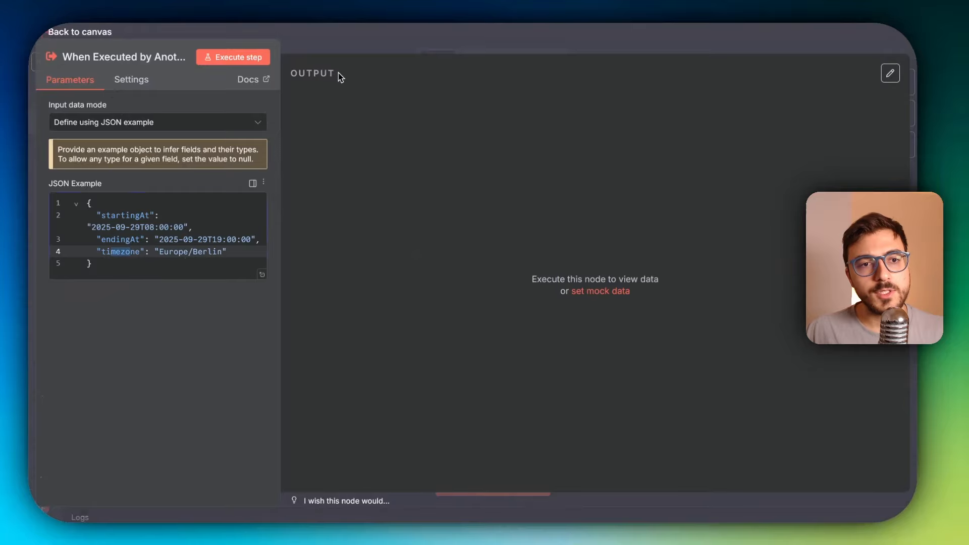
pyautogui.click(363, 35)
# - Open the Configuration (EDIT ME) node and review its timezone, working hours, meeting duration, booking cadence and buffer fields
pyautogui.doubleClick(237, 286)
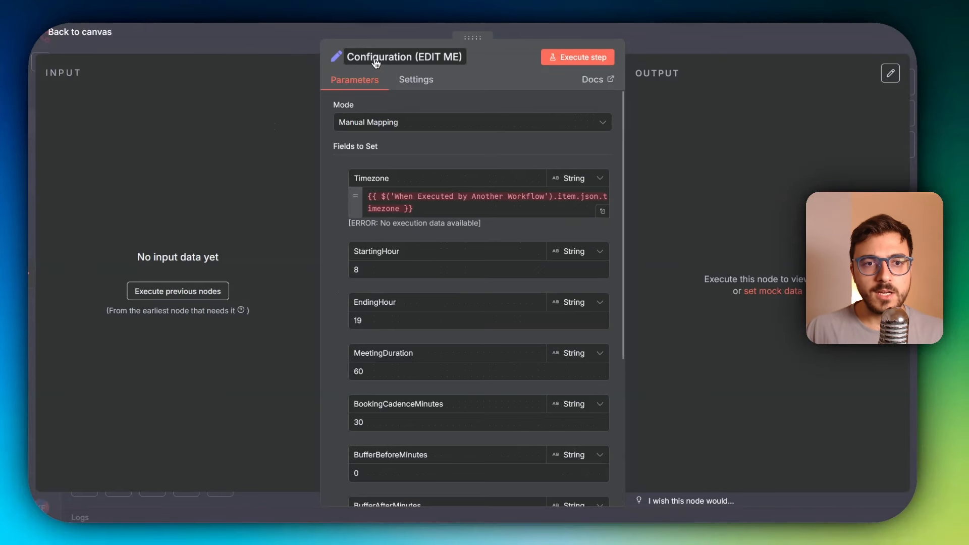
pyautogui.scroll(-3, 452, 255)
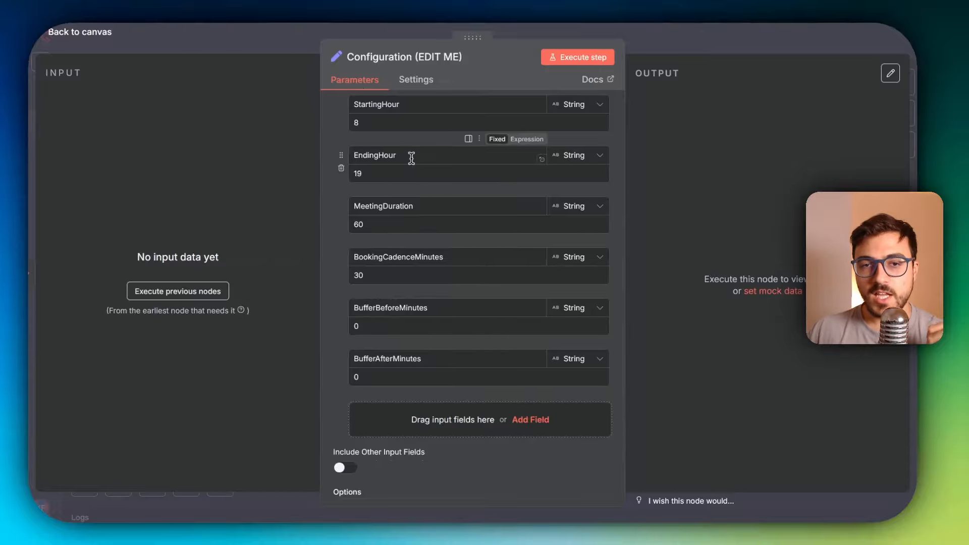
pyautogui.click(418, 205)
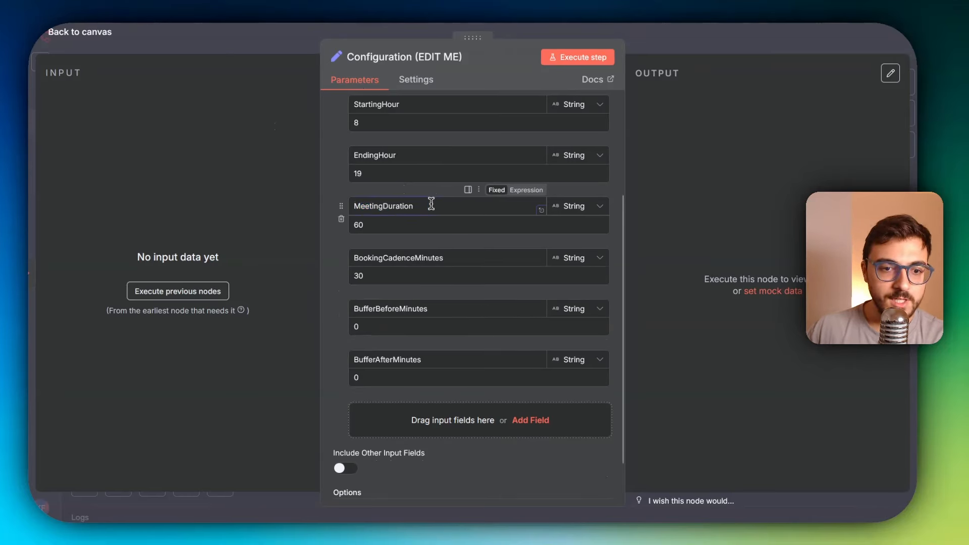
pyautogui.moveTo(368, 309); pyautogui.dragTo(425, 310)
pyautogui.click(430, 311)
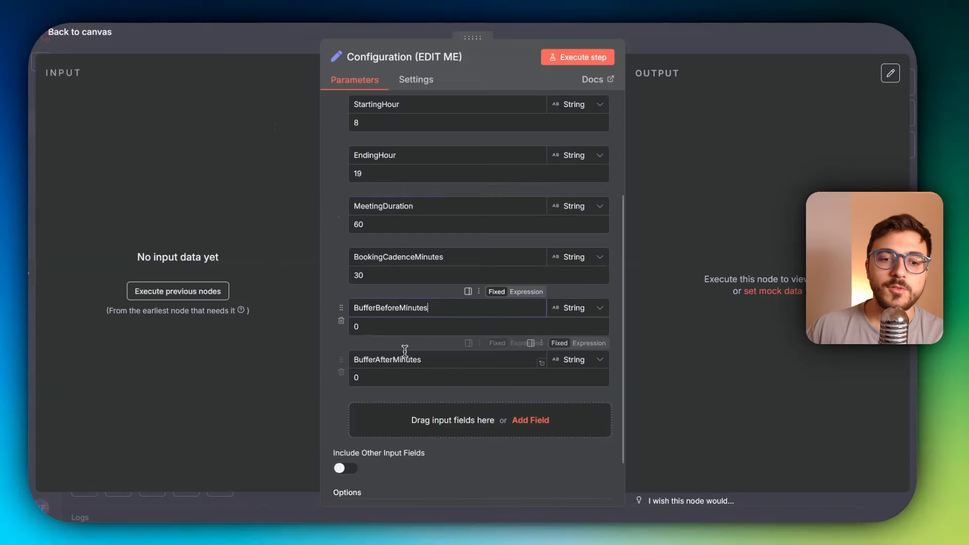
pyautogui.moveTo(366, 359); pyautogui.dragTo(428, 357)
pyautogui.click(428, 358)
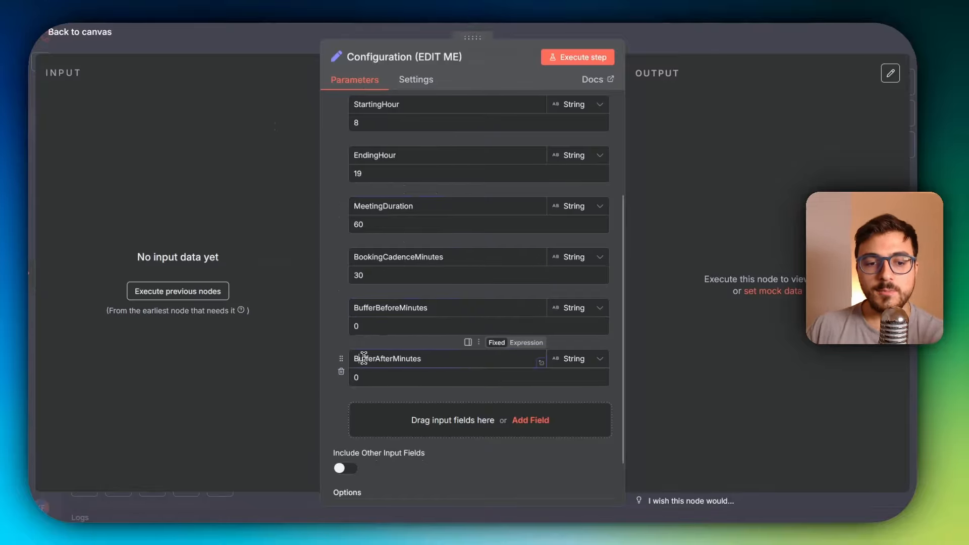
pyautogui.moveTo(356, 359); pyautogui.dragTo(421, 358)
pyautogui.click(421, 358)
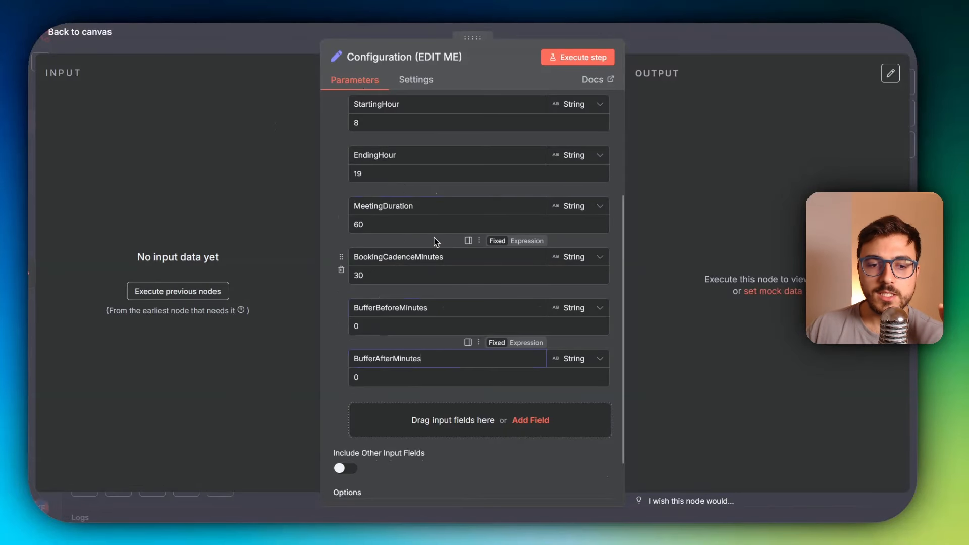
# - Set BufferAfterMinutes to 30 and BufferBeforeMinutes to 1 in the Configuration (EDIT ME) node, then close it
pyautogui.doubleClick(366, 379)
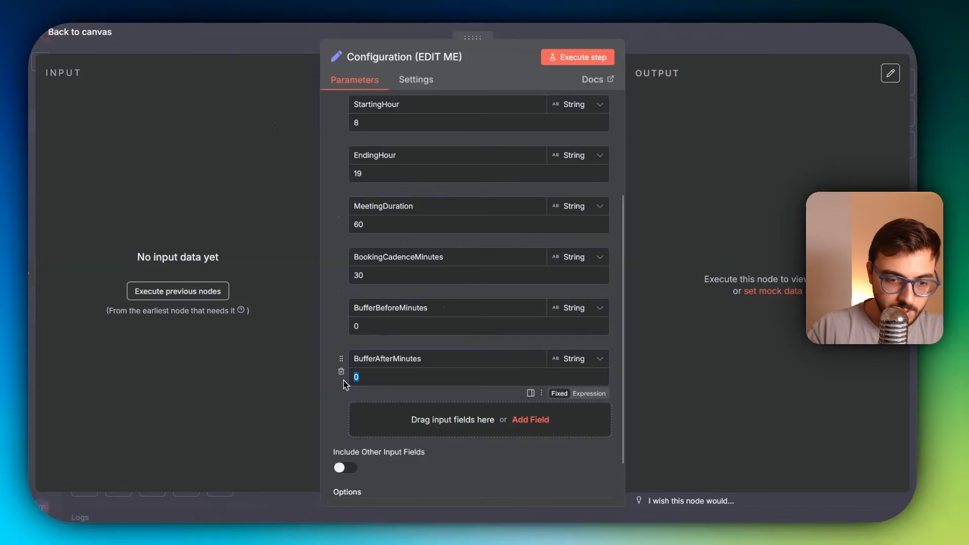
pyautogui.write('30')
pyautogui.doubleClick(371, 326)
pyautogui.write('1')
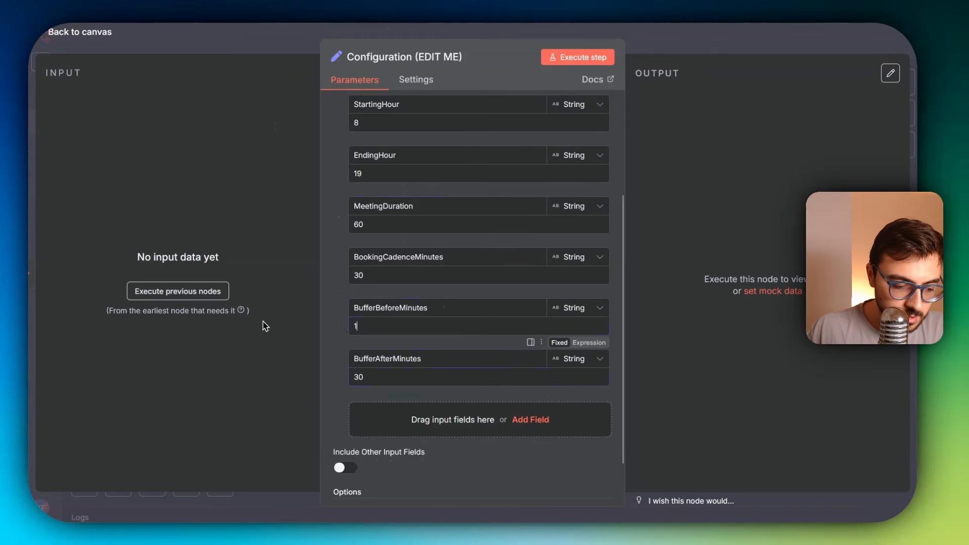
pyautogui.press('Escape')
# - Select the Compute Potential Slots, Configuration and Get Appointments nodes in turn, and reopen the When Executed by Another Workflow trigger
pyautogui.click(322, 290)
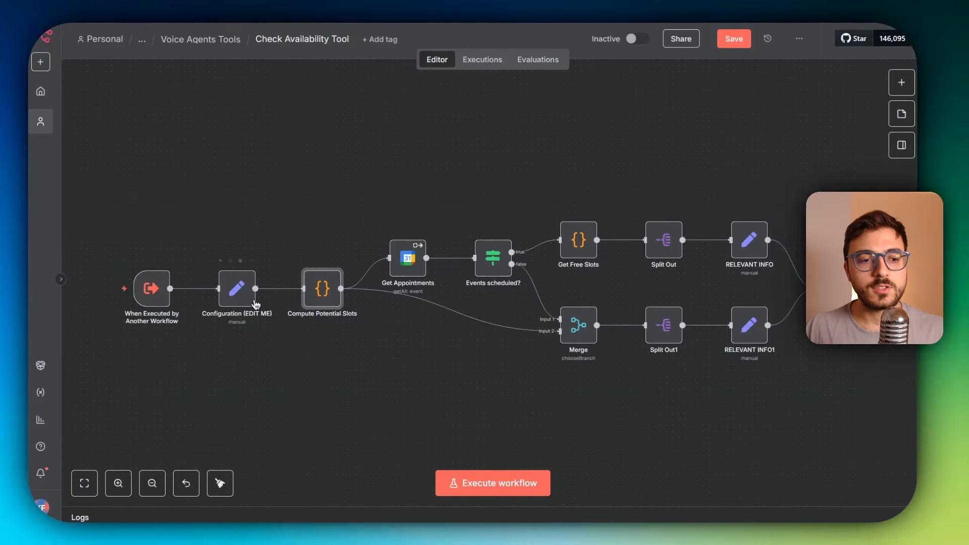
pyautogui.click(236, 298)
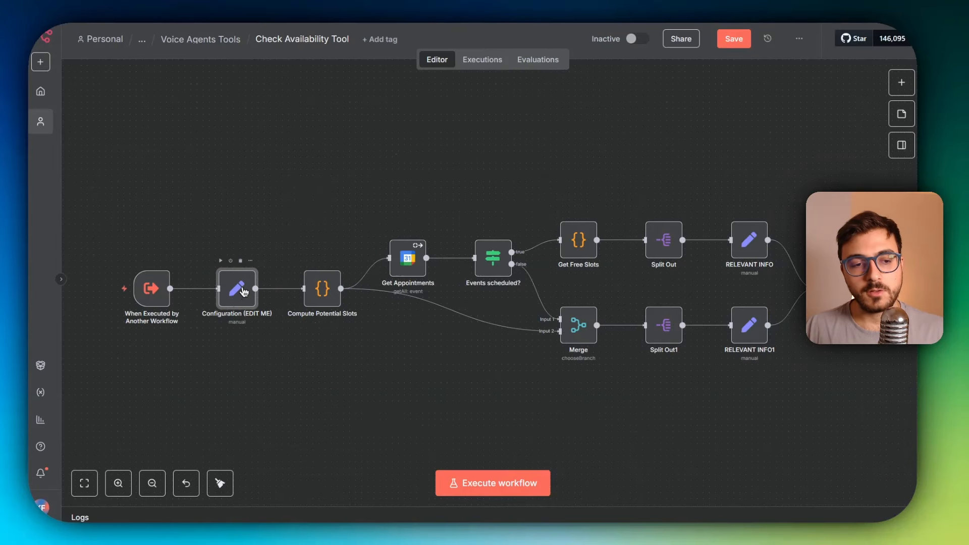
pyautogui.click(415, 275)
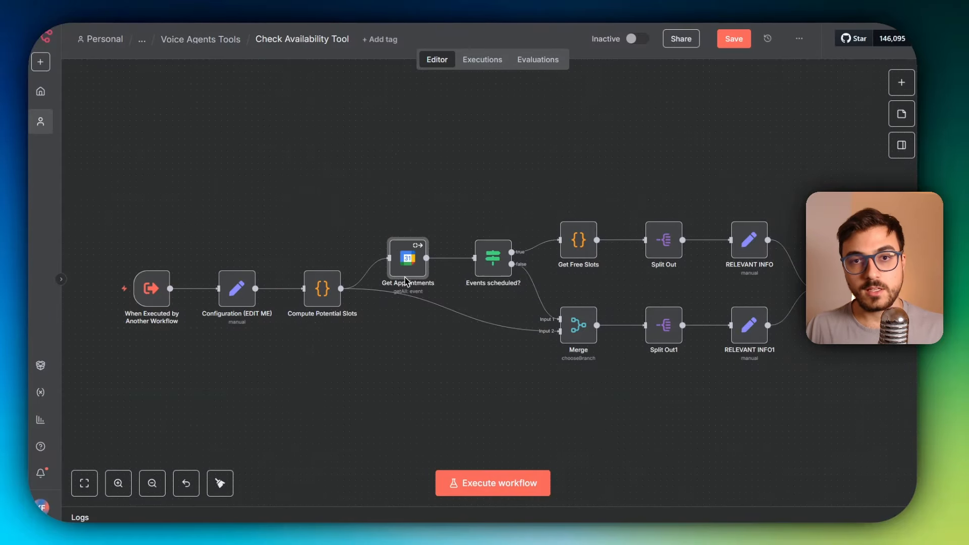
pyautogui.doubleClick(151, 287)
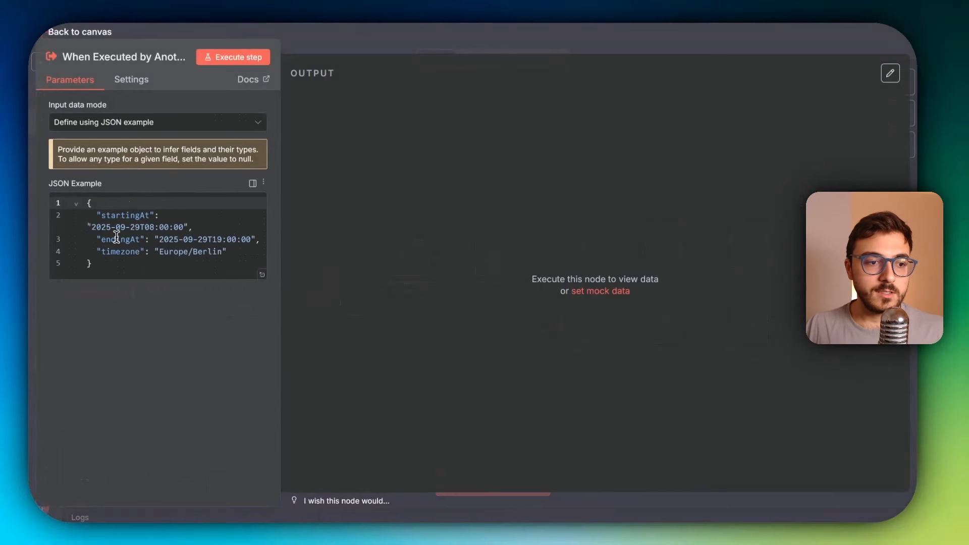
# - Check the startingAt and endingAt fields in the trigger's JSON example and return to the canvas
pyautogui.doubleClick(126, 215)
pyautogui.doubleClick(123, 239)
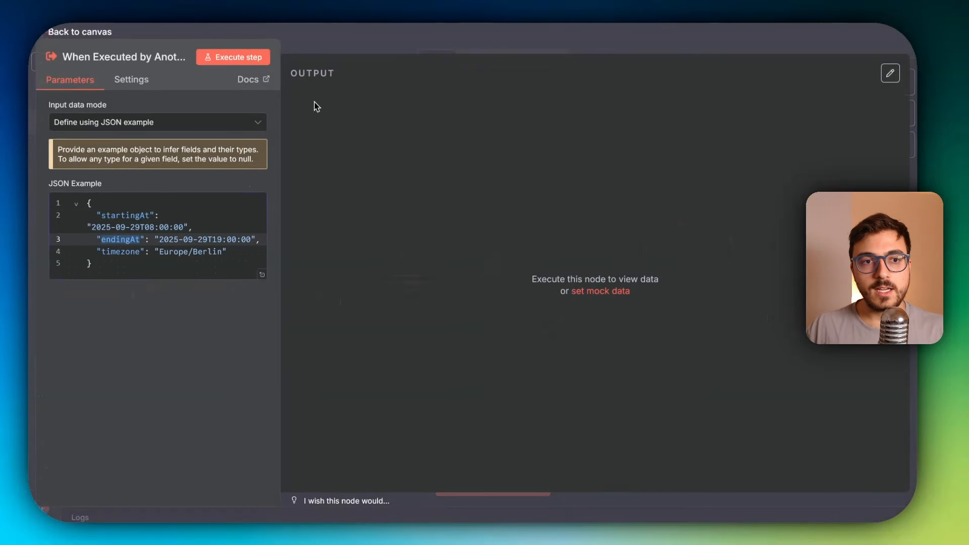
pyautogui.click(409, 46)
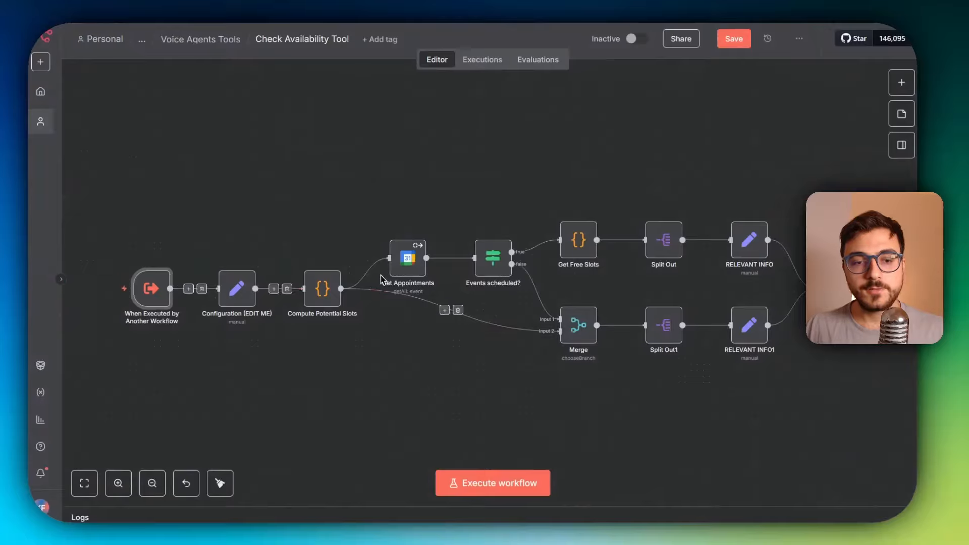
# - Examine the existing-events path through Get Appointments, Events scheduled?, Get Free Slots, Split Out and RELEVANT INFO, including its Compute Potential Slots source
pyautogui.click(492, 257)
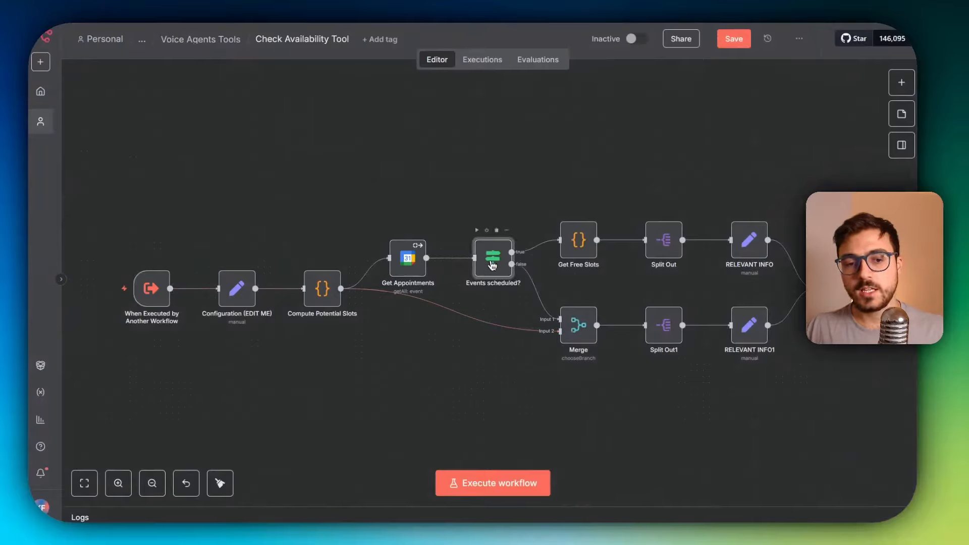
pyautogui.click(411, 270)
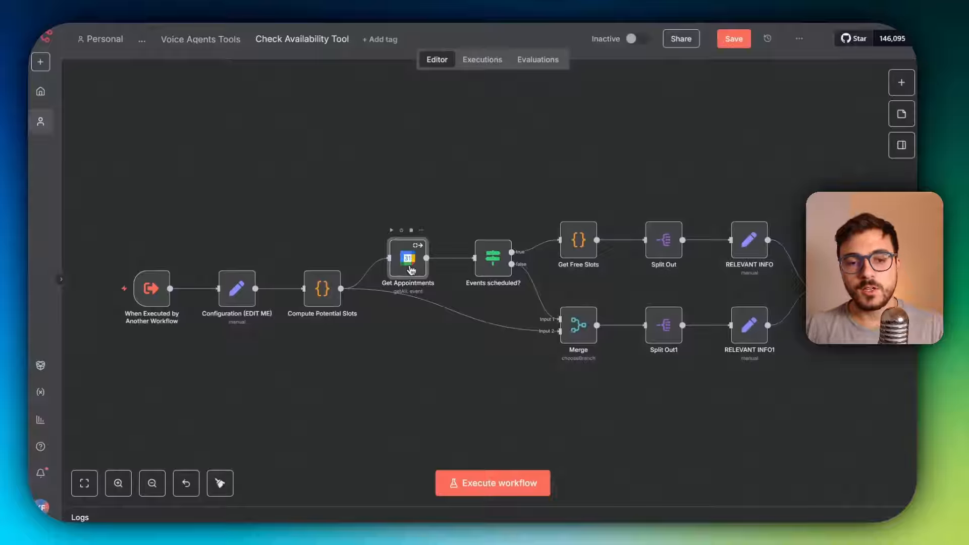
pyautogui.click(495, 269)
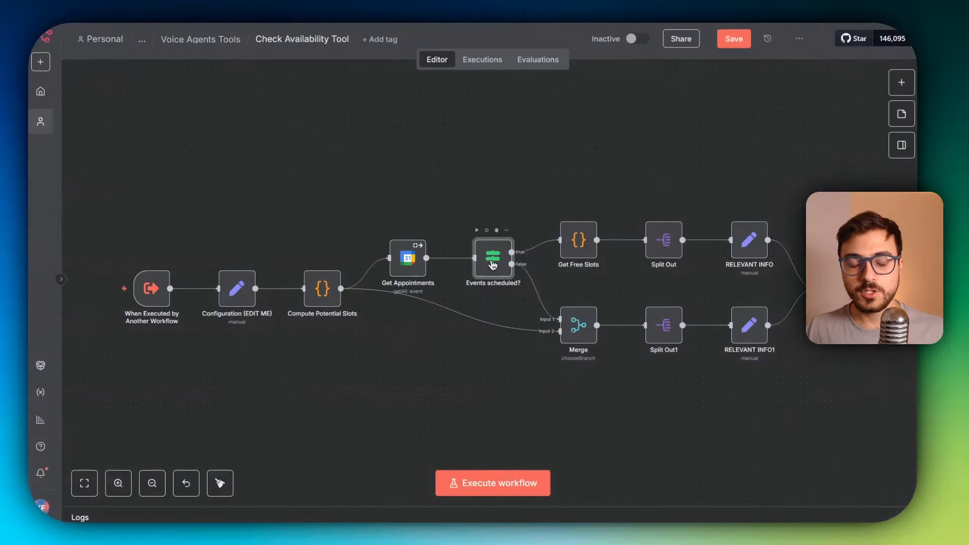
pyautogui.click(578, 240)
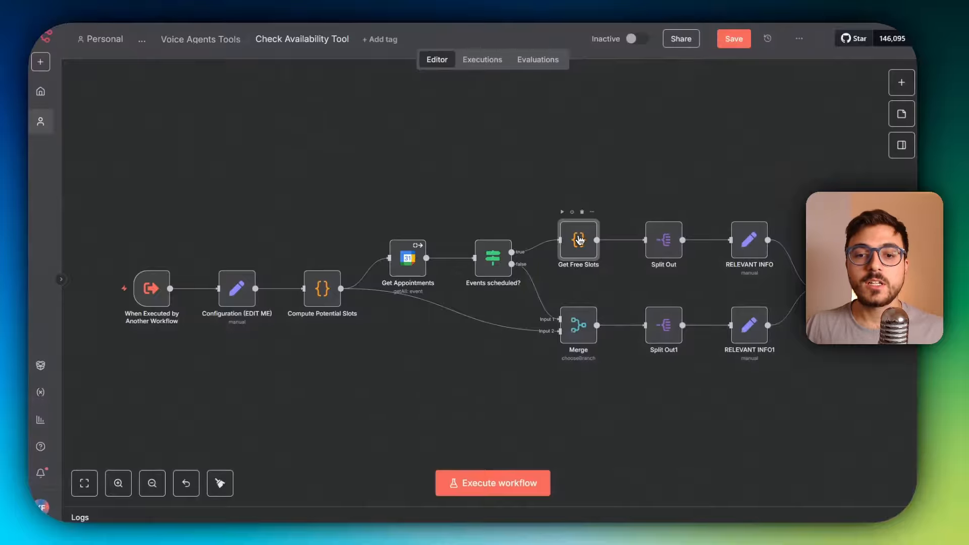
pyautogui.click(323, 283)
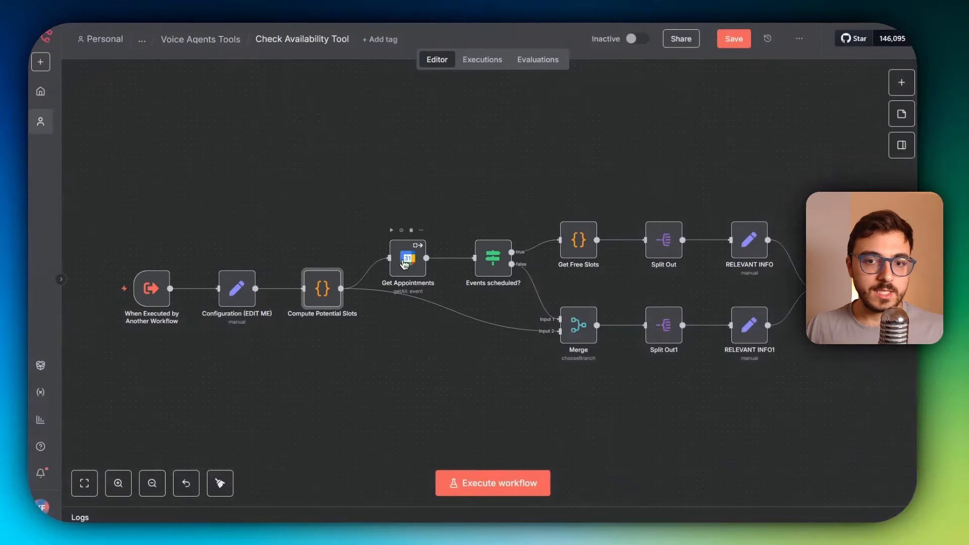
pyautogui.click(658, 244)
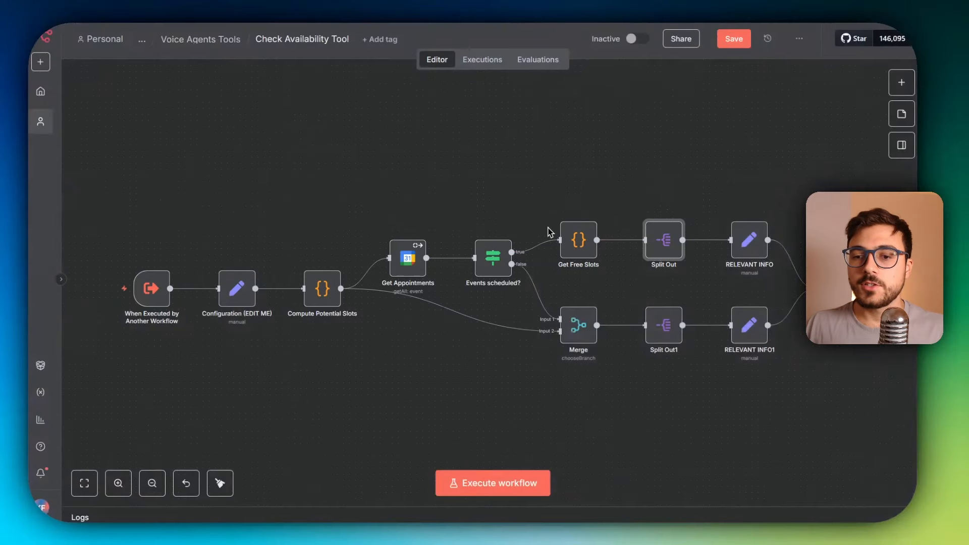
pyautogui.click(756, 244)
pyautogui.click(809, 222)
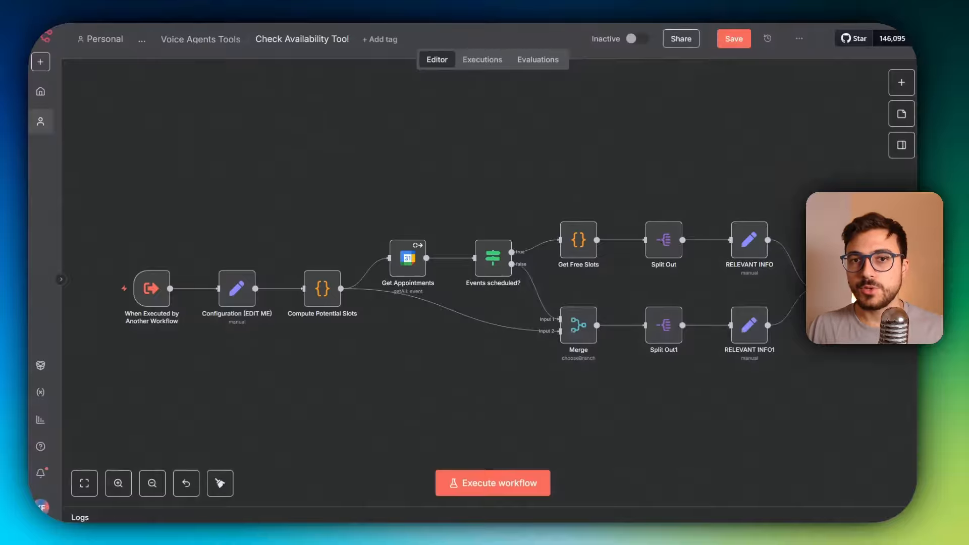
# - Examine the no-events path from Events scheduled? and Compute Potential Slots through Merge, Split Out1 and RELEVANT INFO1
pyautogui.click(498, 265)
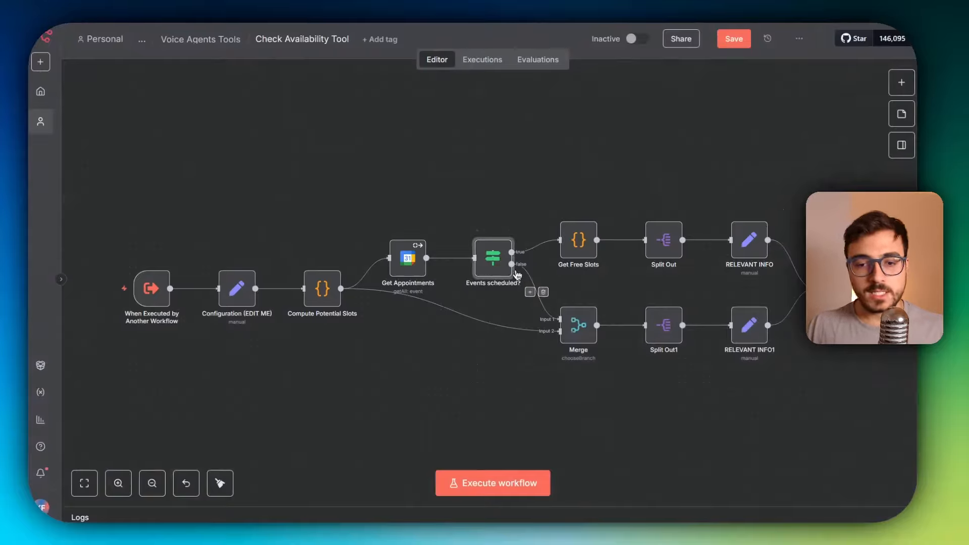
pyautogui.click(301, 318)
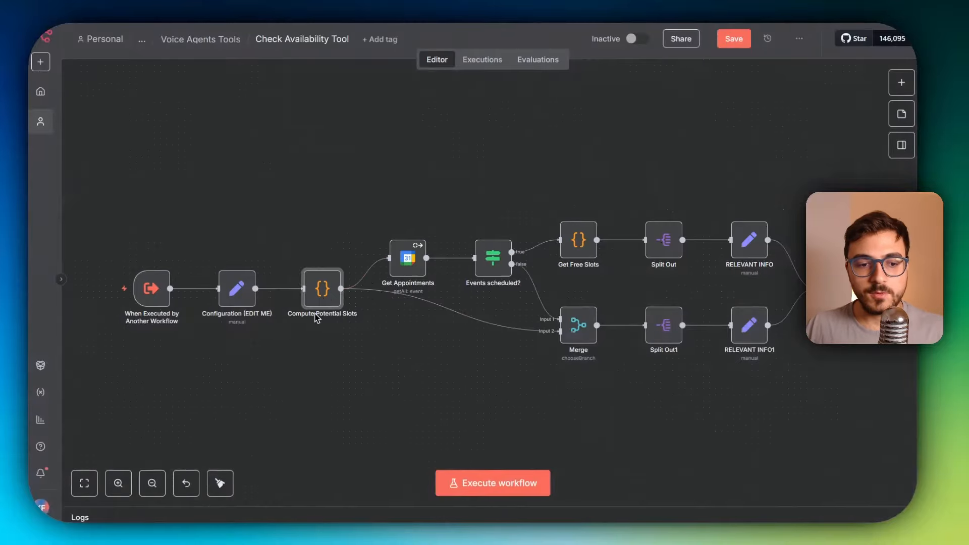
pyautogui.click(578, 325)
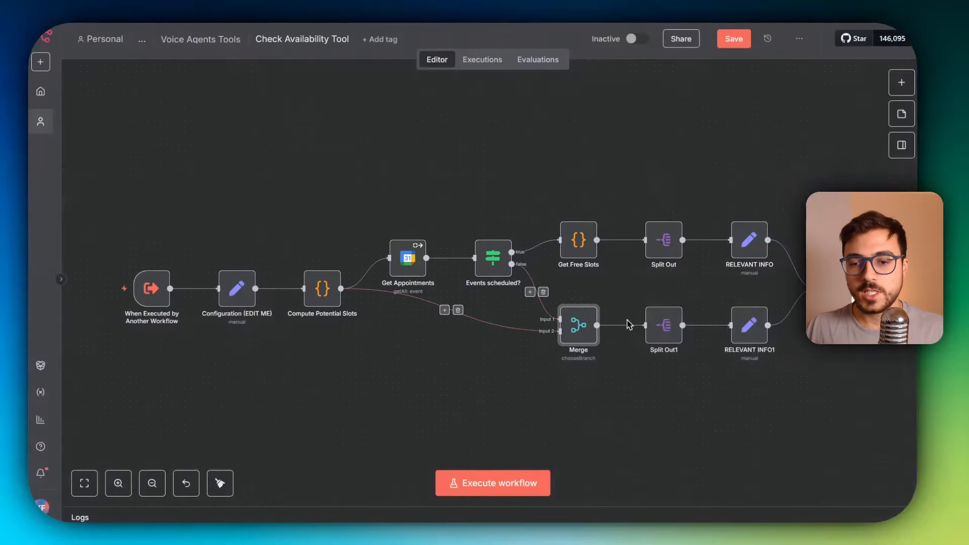
pyautogui.click(663, 325)
pyautogui.click(744, 328)
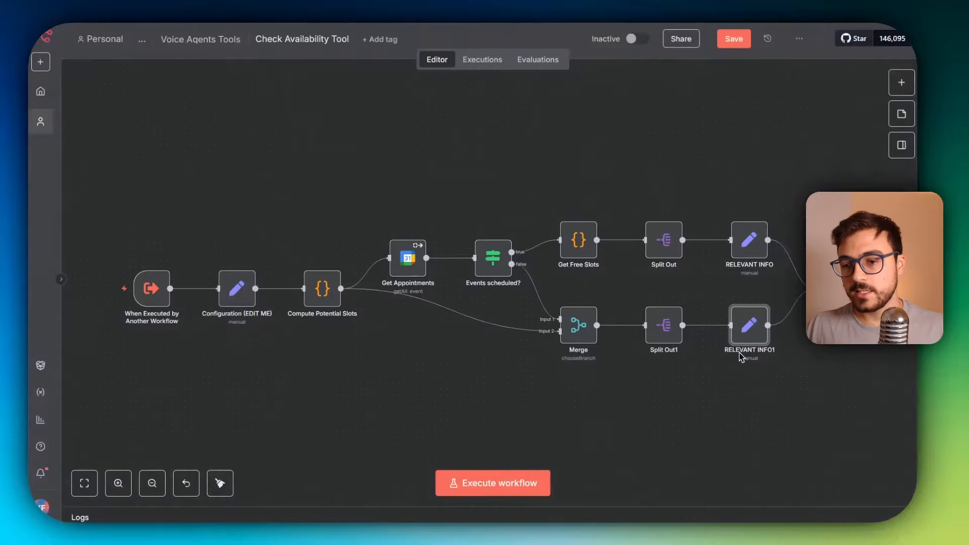
pyautogui.click(783, 357)
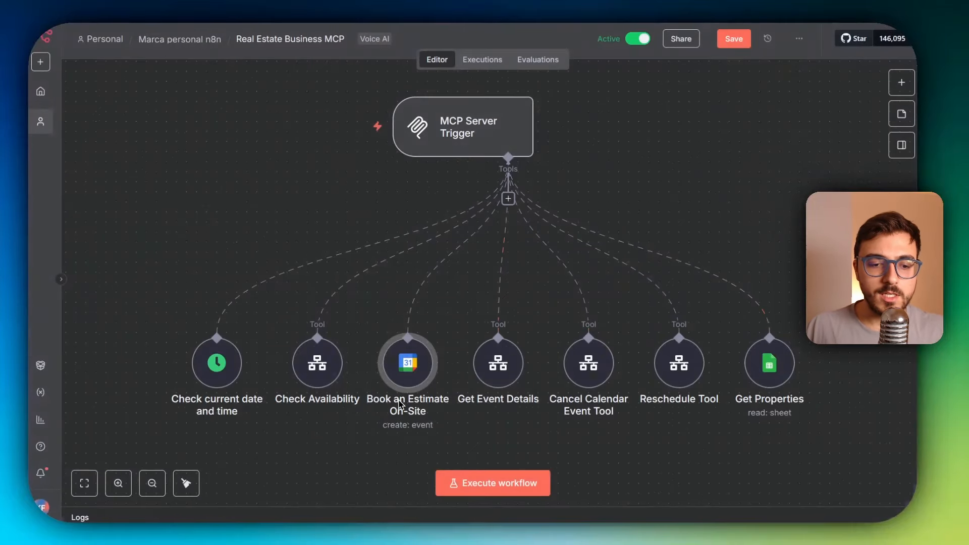
# - Open the Book an Estimate On-Site tool in Real Estate Business MCP and check the Real Estate Voice Agent's system prompt in the LiveKit dashboard
pyautogui.doubleClick(408, 363)
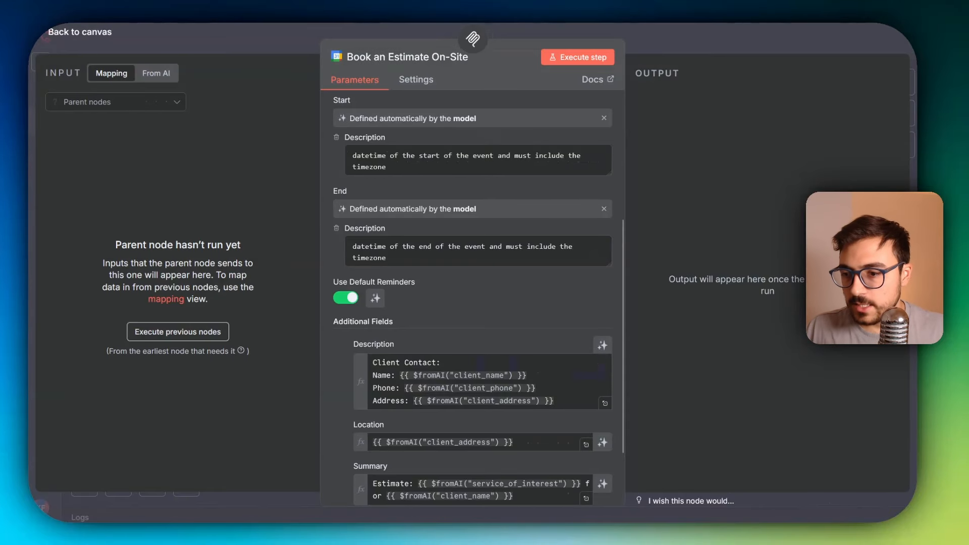
pyautogui.moveTo(914, 252)
pyautogui.click(801, 197)
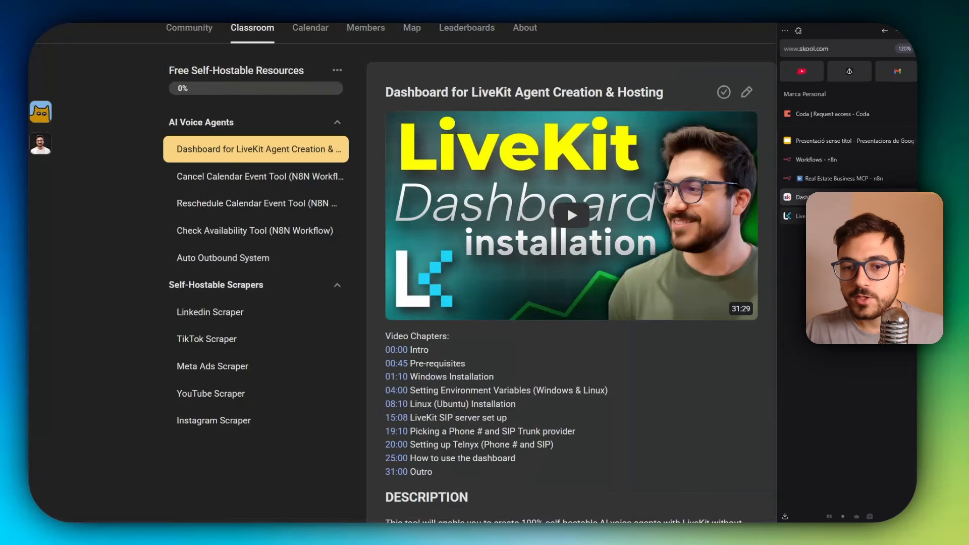
pyautogui.click(800, 215)
pyautogui.scroll(10, 434, 314)
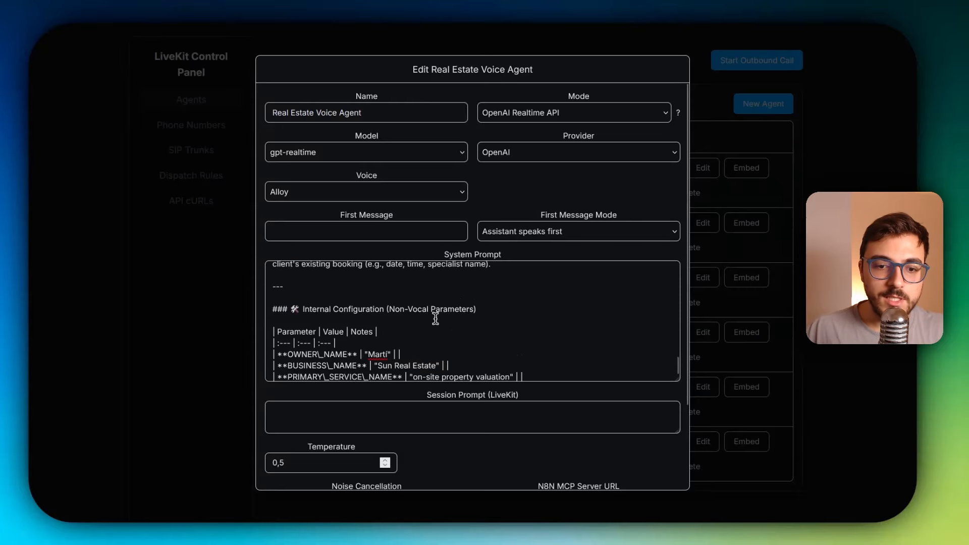
pyautogui.scroll(-5, 371, 347)
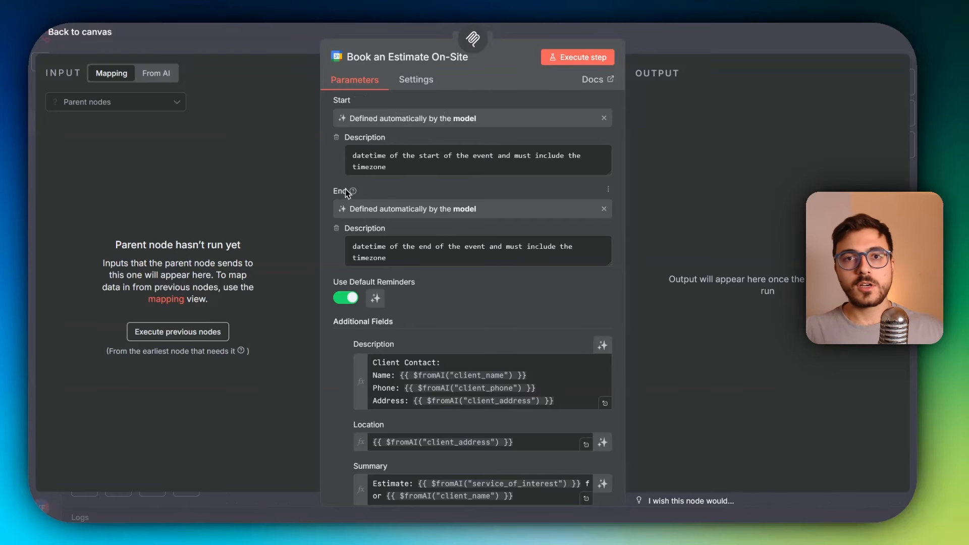
# - Review the client contact description, location and summary expressions in the Book an Estimate On-Site node, and close it
pyautogui.scroll(-2, 346, 192)
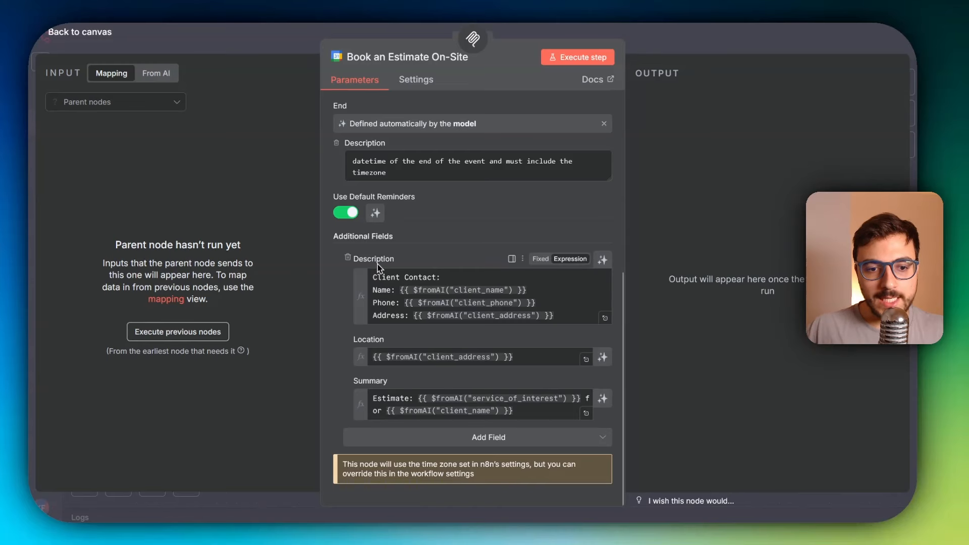
pyautogui.moveTo(374, 277); pyautogui.dragTo(418, 317)
pyautogui.click(396, 318)
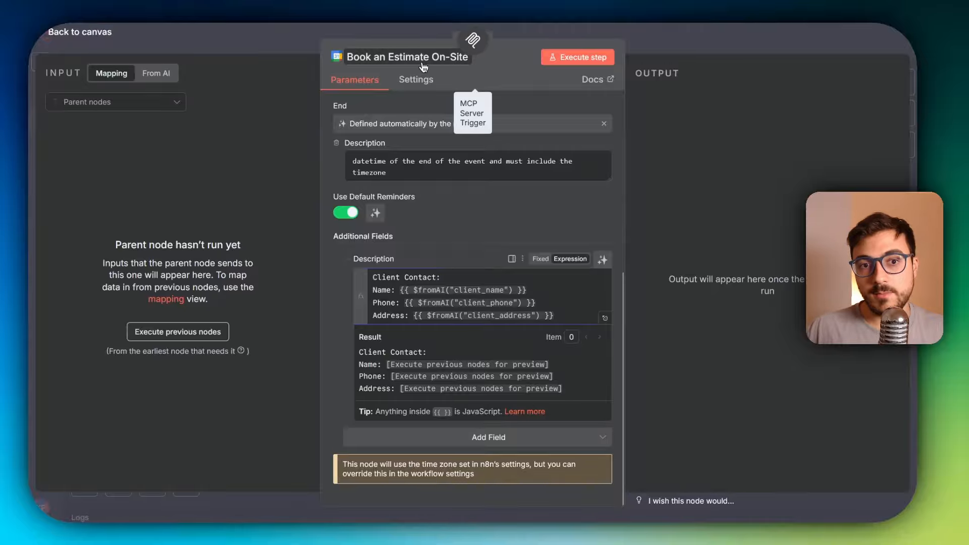
pyautogui.click(478, 350)
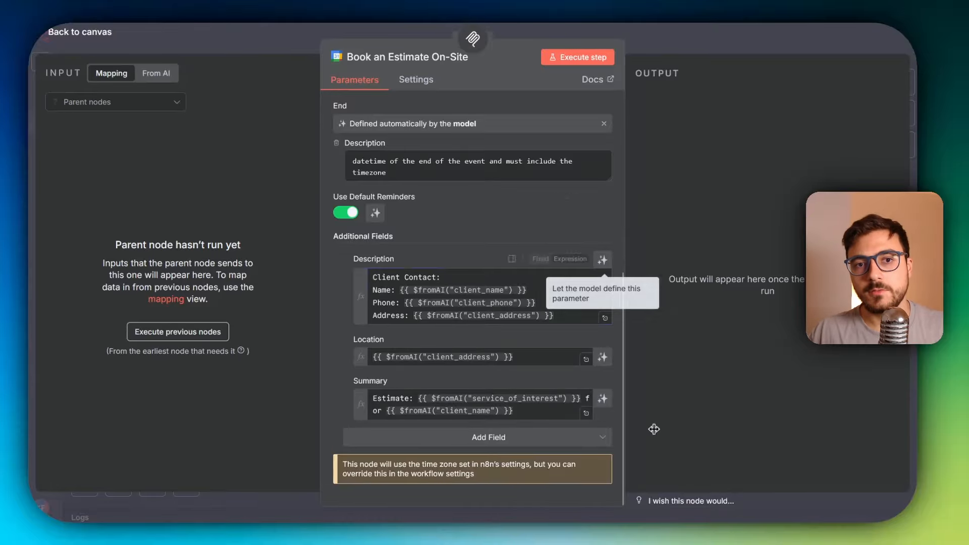
pyautogui.click(790, 34)
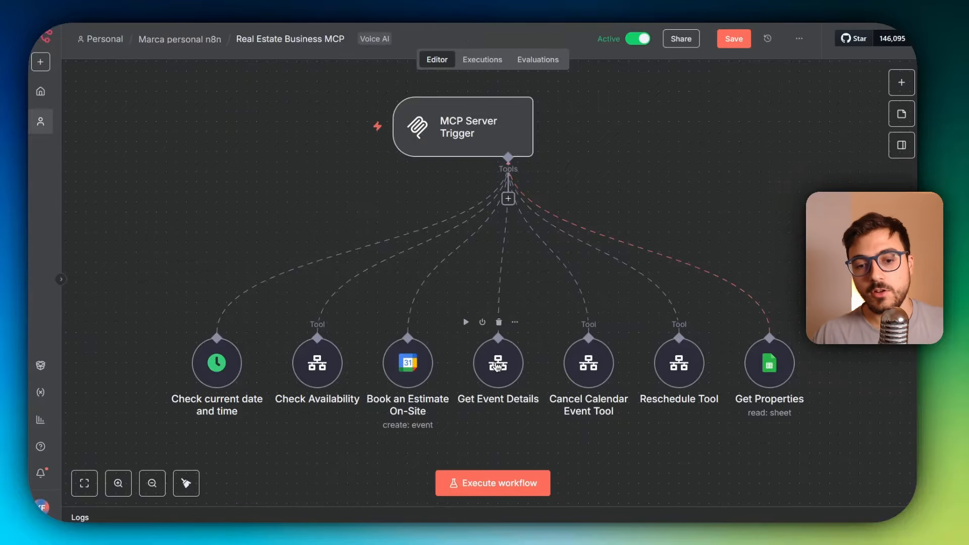
# - Open the Check Event Details Tool workflow and inspect its trigger's startingAt, endingAt and timezone inputs
pyautogui.moveTo(914, 169)
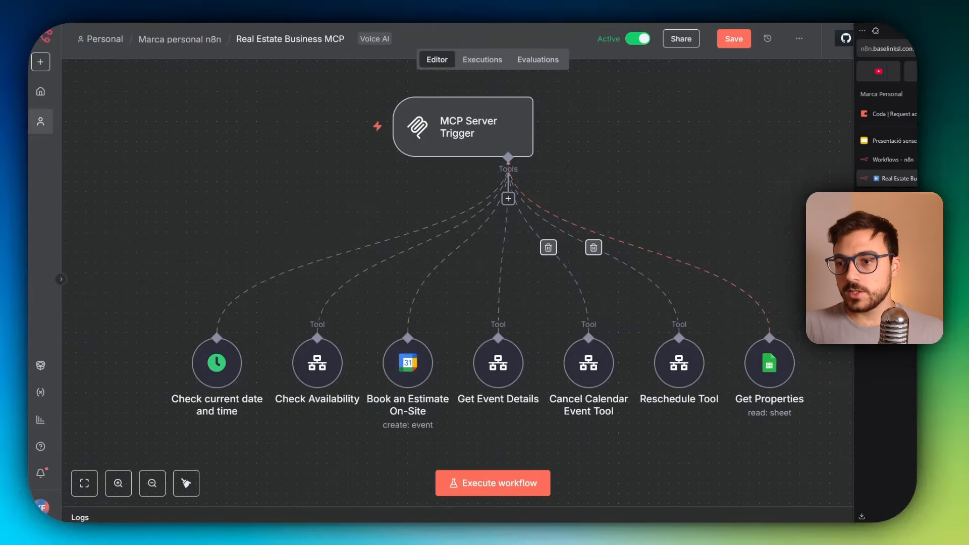
pyautogui.click(856, 160)
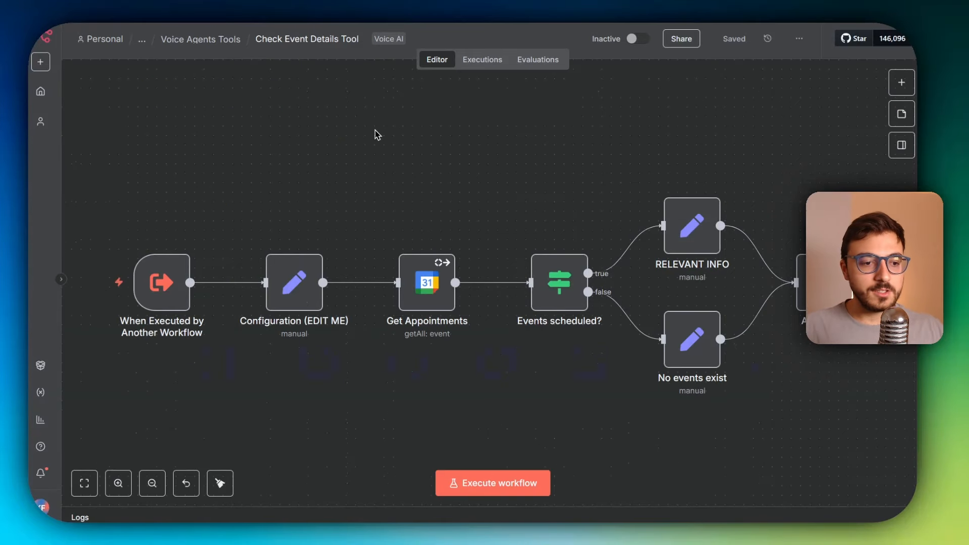
pyautogui.doubleClick(163, 262)
pyautogui.moveTo(103, 214); pyautogui.dragTo(142, 212)
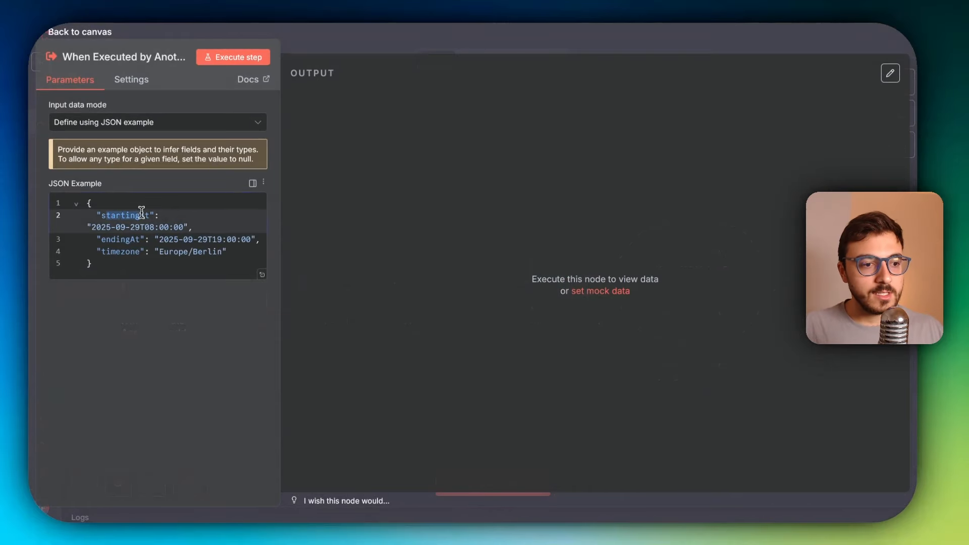
pyautogui.moveTo(102, 239); pyautogui.dragTo(137, 252)
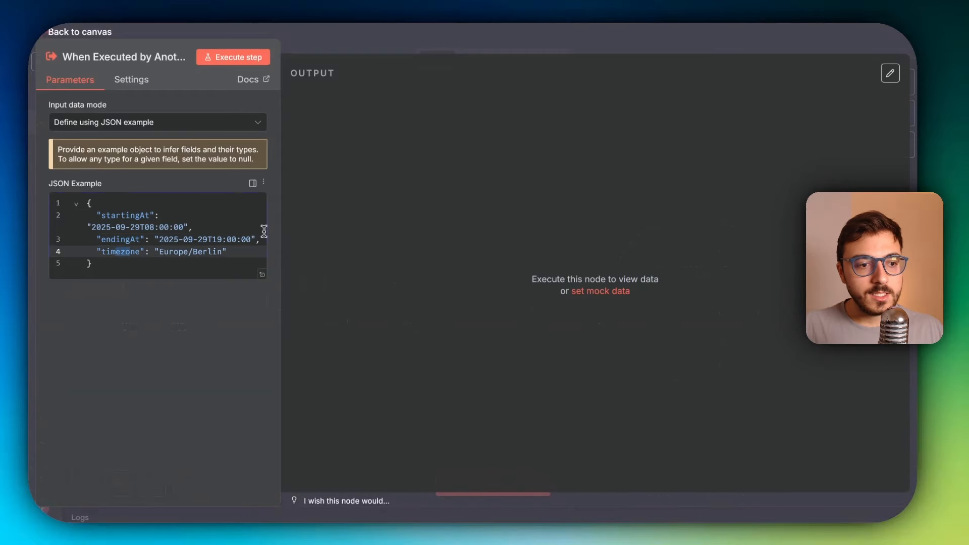
pyautogui.click(360, 49)
# - Review the timezone, working hours, meeting duration, cadence and buffer fields in this workflow's Configuration (EDIT ME) node, and close it
pyautogui.click(288, 279)
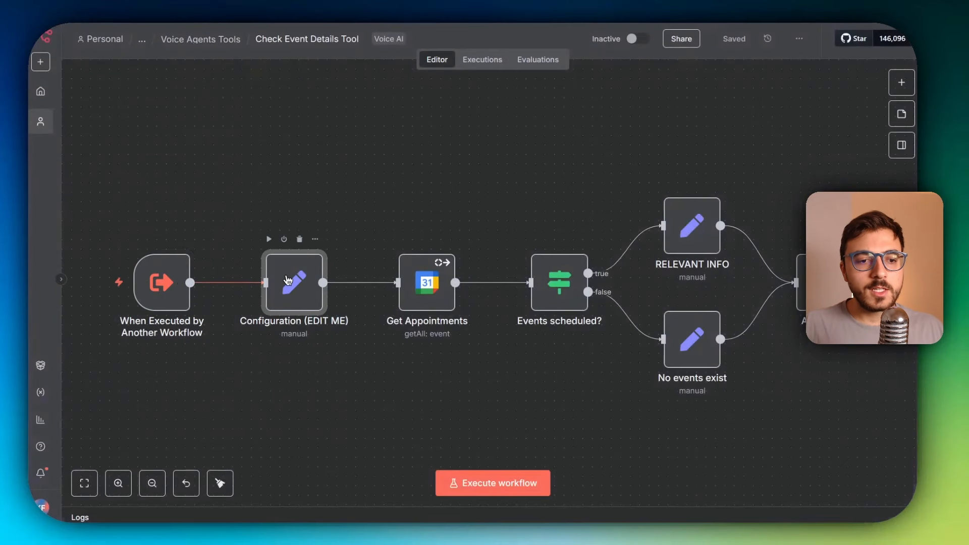
pyautogui.doubleClick(288, 279)
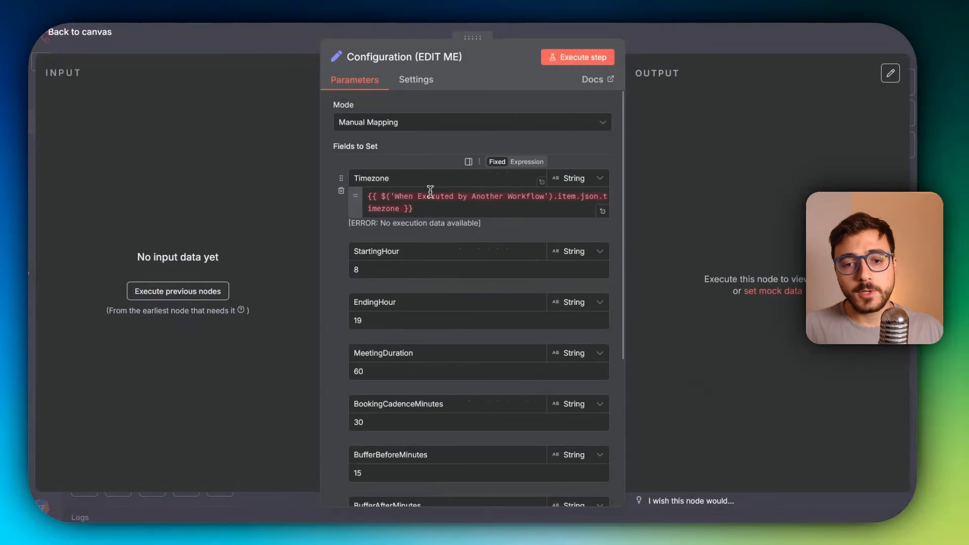
pyautogui.scroll(-5, 430, 197)
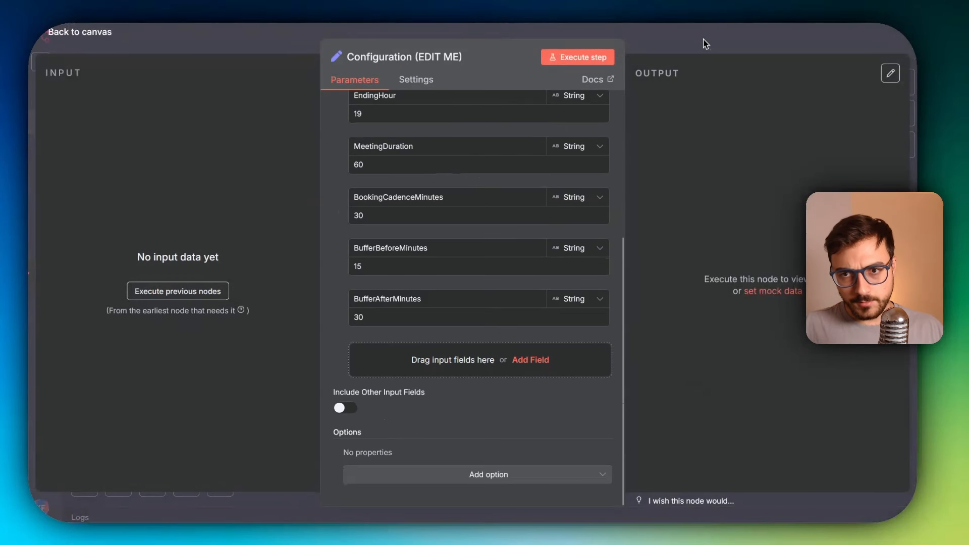
pyautogui.click(705, 43)
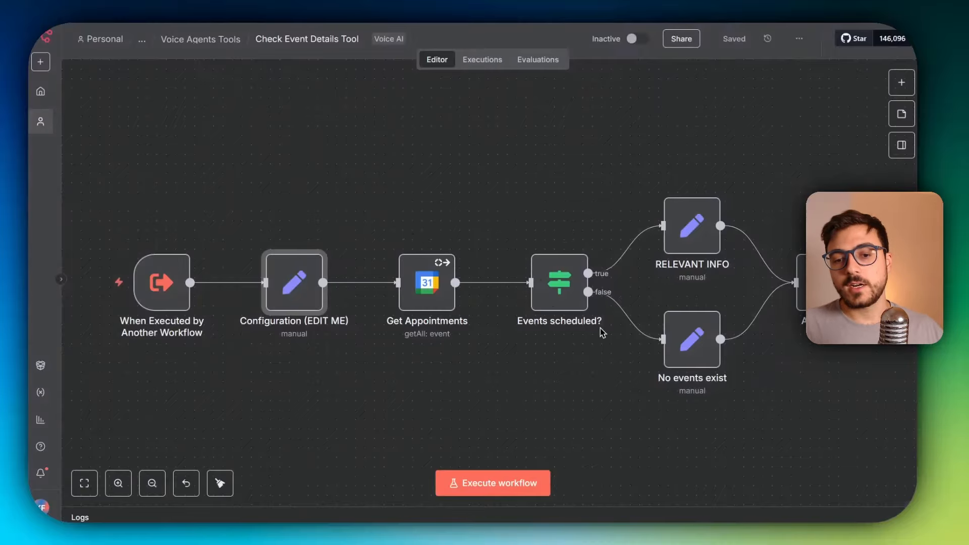
# - Examine the RELEVANT INFO branch and its following node, and check the error field in the No events exist node
pyautogui.click(687, 231)
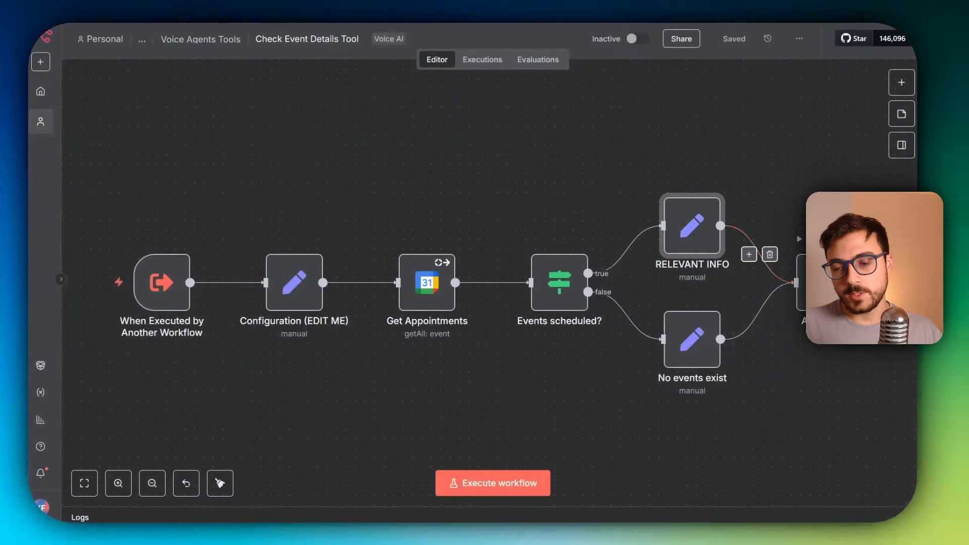
pyautogui.click(801, 269)
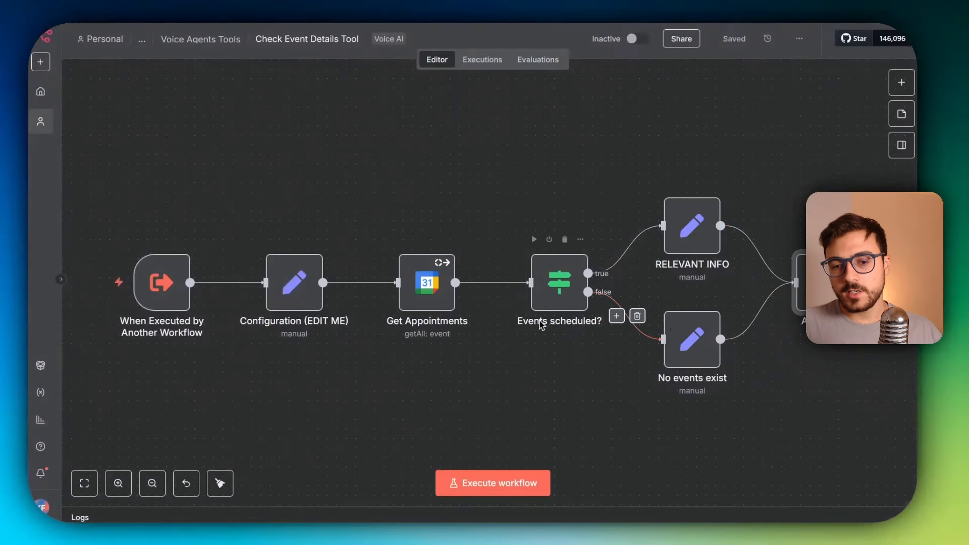
pyautogui.doubleClick(693, 339)
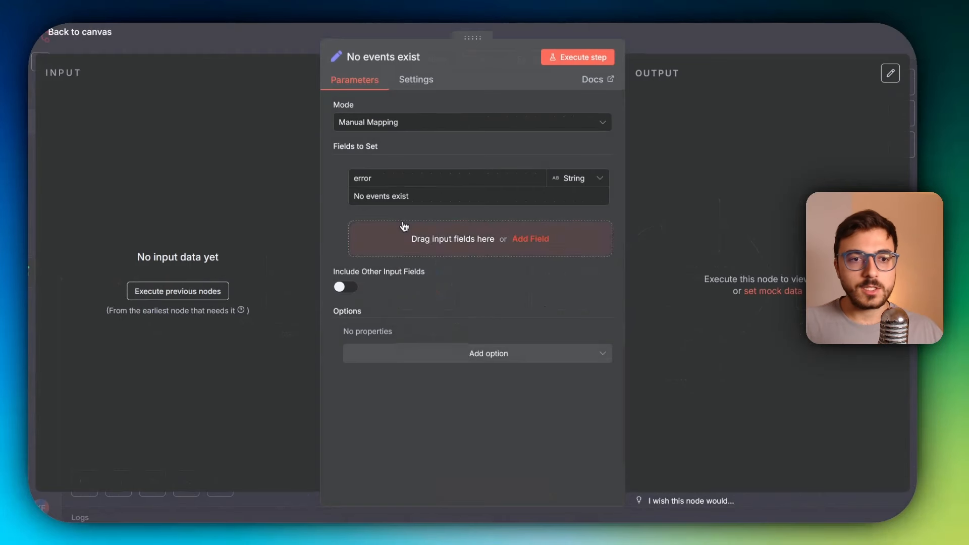
pyautogui.click(416, 197)
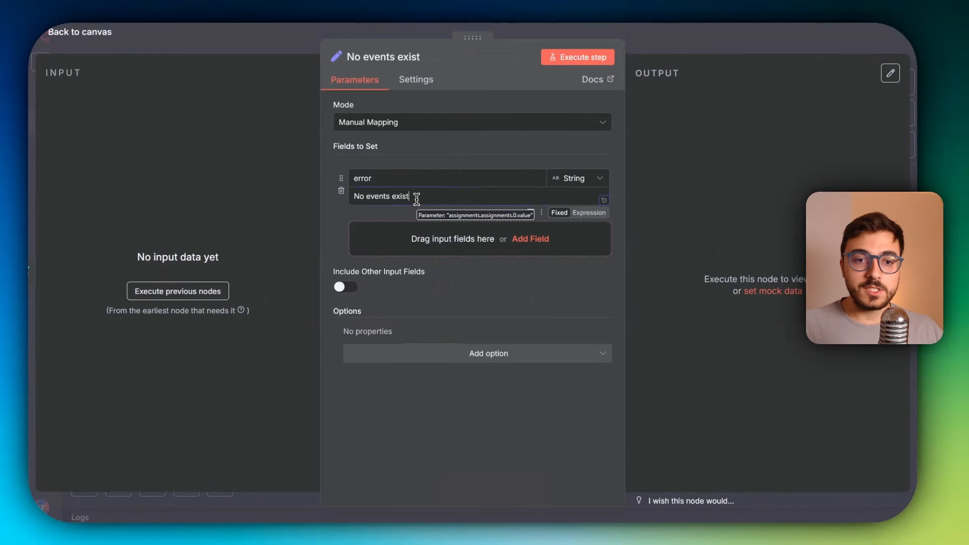
pyautogui.click(704, 47)
# - Select the Cancel Calendar Event Tool in Real Estate Business MCP and open the Cancel Event Tool workflow
pyautogui.click(589, 369)
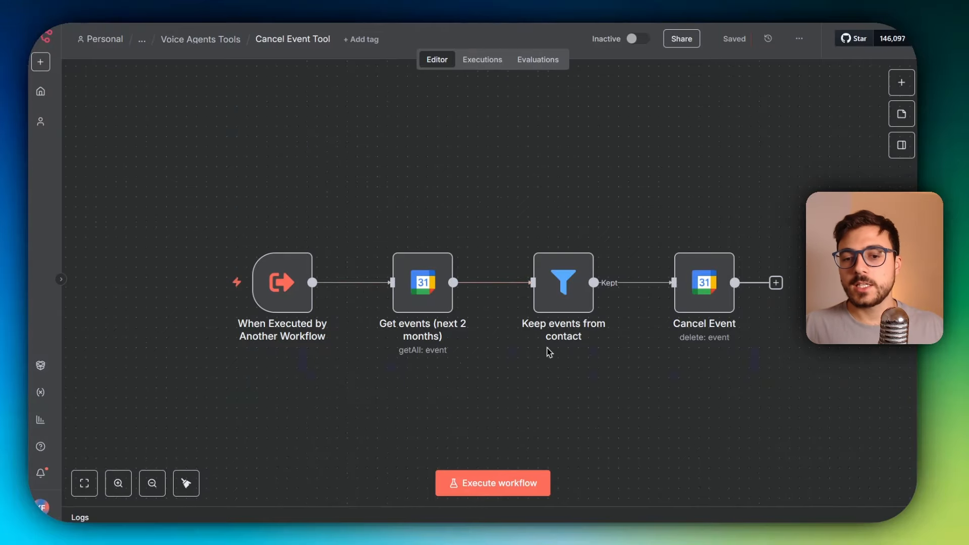
# - Inspect the Cancel Event Tool trigger's client_phone input and the Keep events from contact filter's description condition, and close both nodes
pyautogui.doubleClick(282, 282)
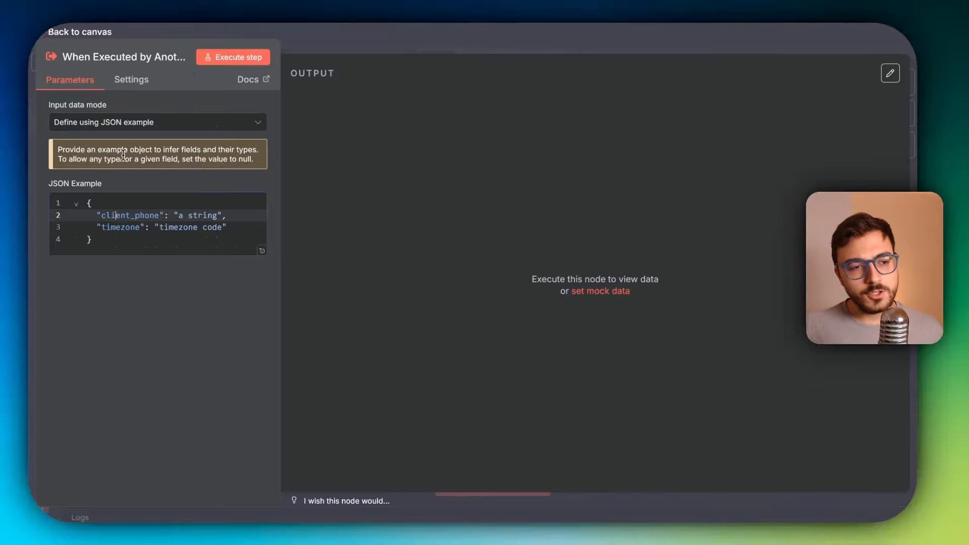
pyautogui.moveTo(100, 214); pyautogui.dragTo(159, 215)
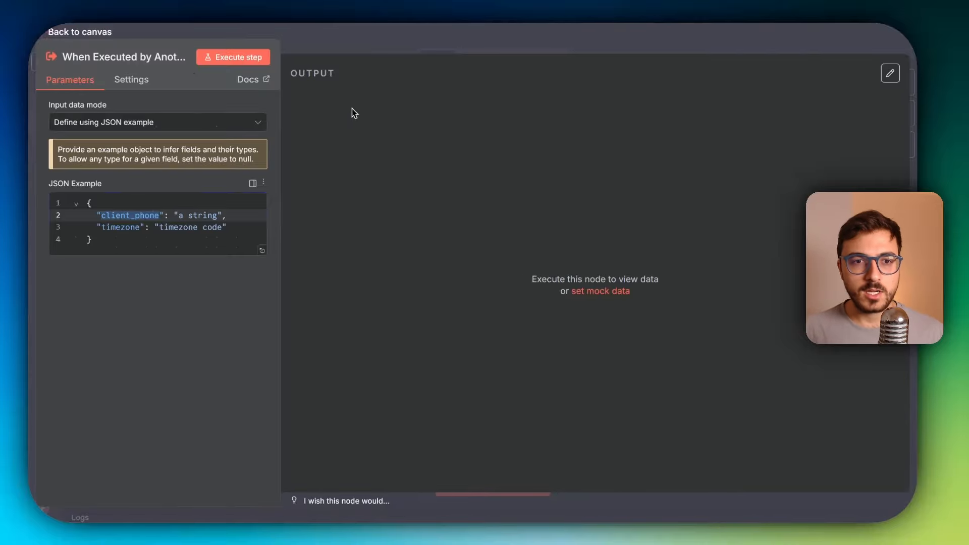
pyautogui.click(465, 43)
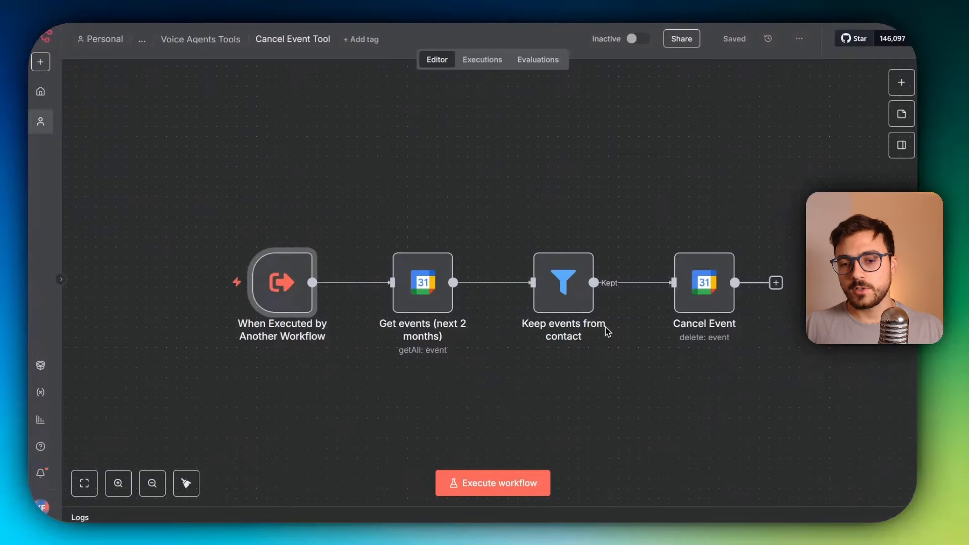
pyautogui.doubleClick(580, 305)
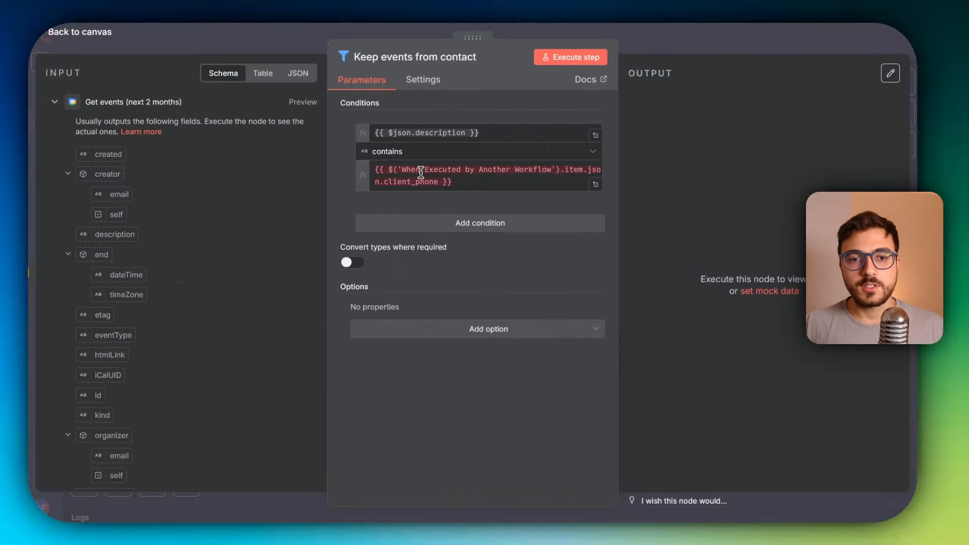
pyautogui.click(730, 40)
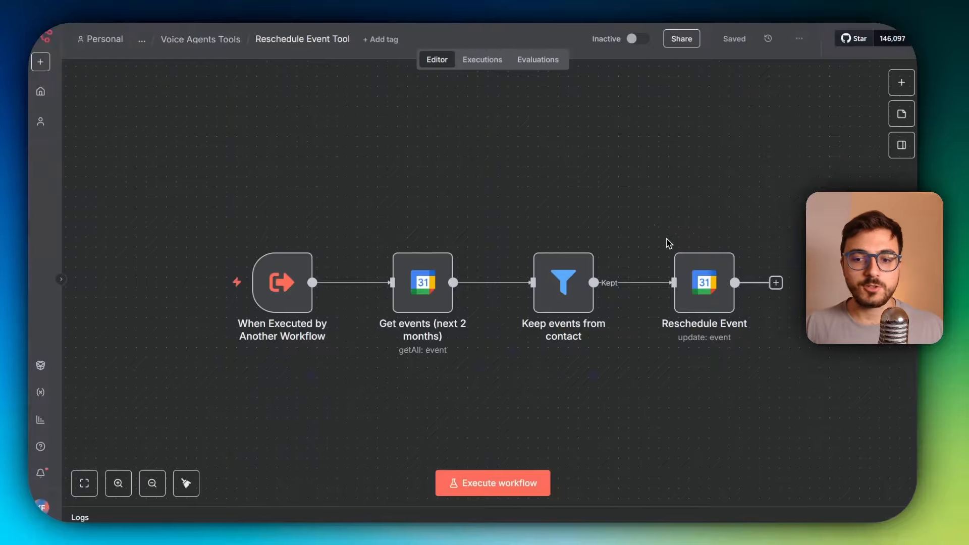
# - Inspect the client_phone, newStartAt, newEndAt and timezone inputs in the Reschedule Event Tool workflow's trigger
pyautogui.doubleClick(294, 258)
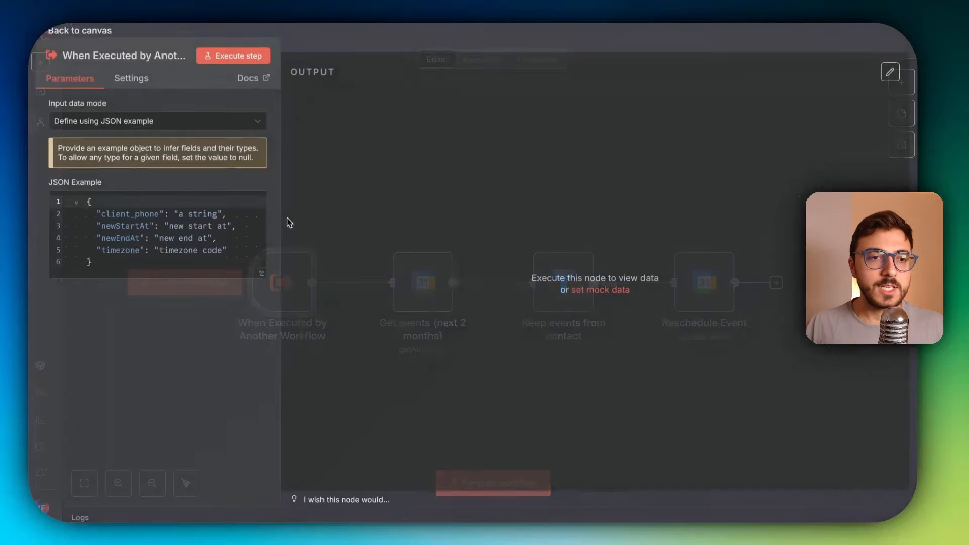
pyautogui.click(112, 224)
pyautogui.doubleClick(112, 224)
pyautogui.doubleClick(103, 239)
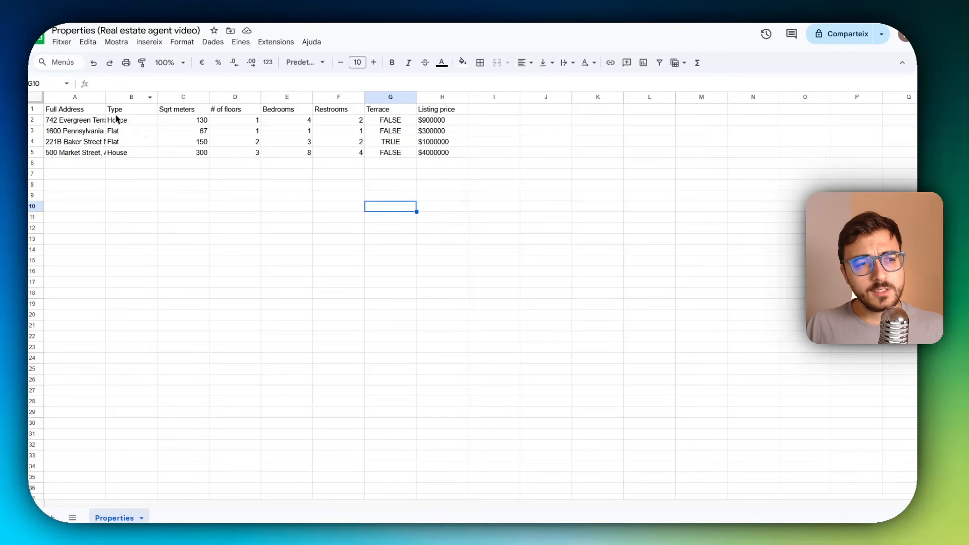
# - Review the property listings and their columns in the Properties (Real estate agent video) spreadsheet
pyautogui.moveTo(86, 123); pyautogui.dragTo(460, 158)
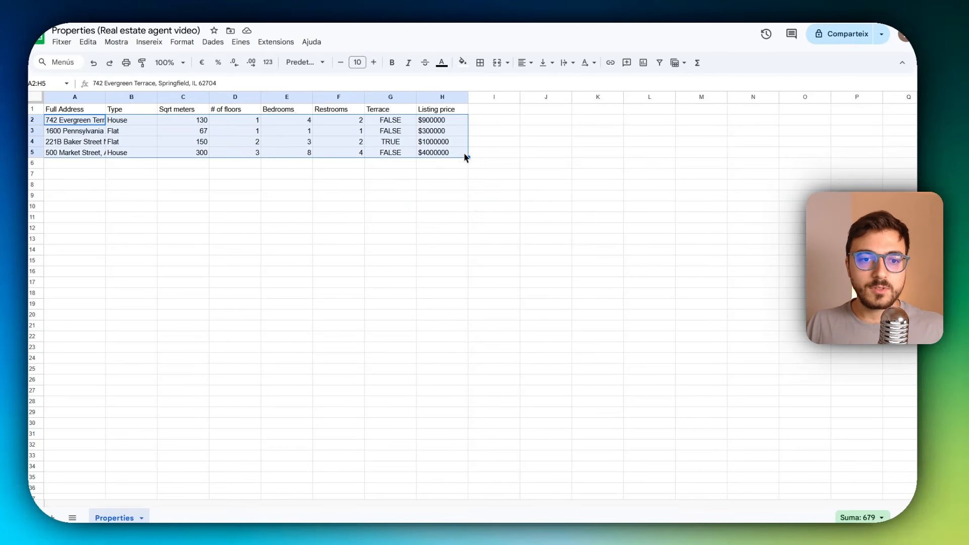
pyautogui.click(506, 153)
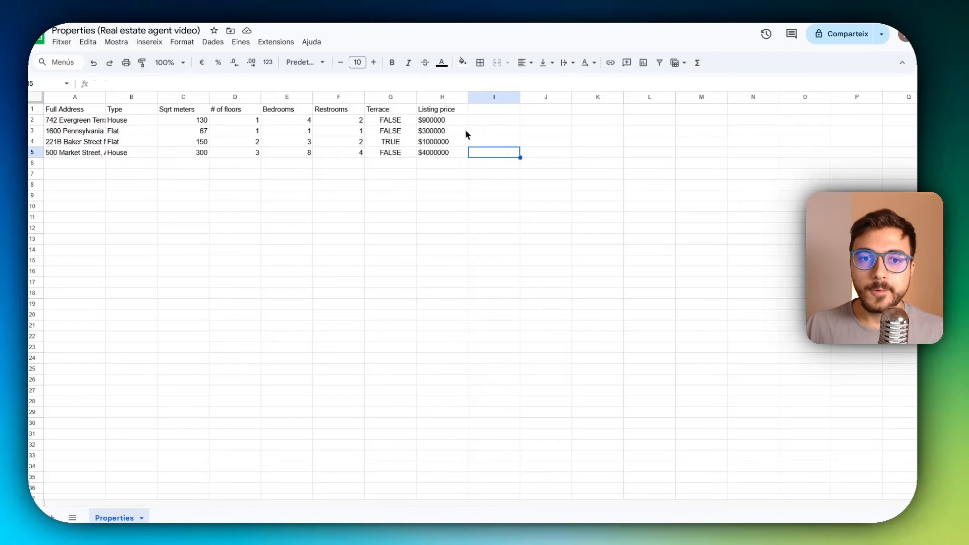
pyautogui.click(483, 111)
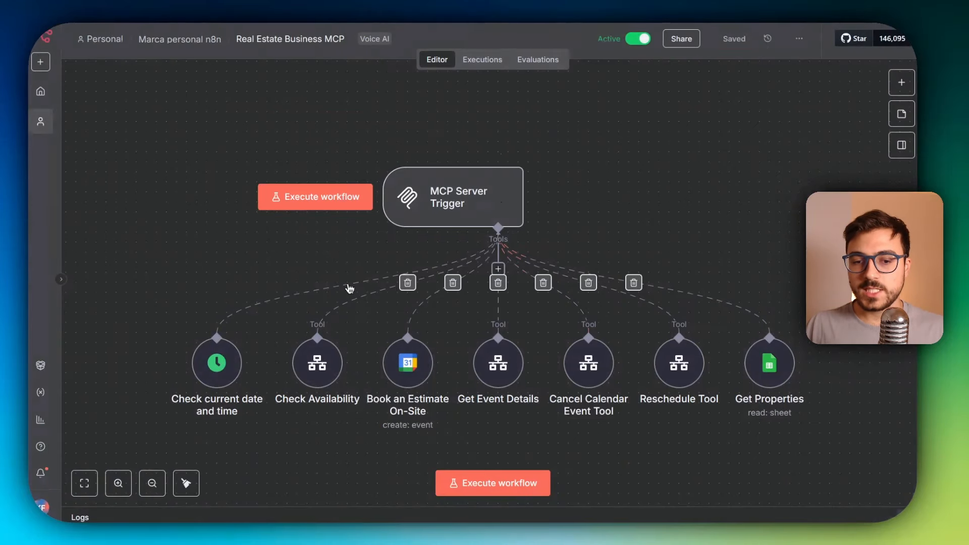
# - Copy the production URL of the MCP Server Trigger in the Real Estate Business MCP workflow, and close the node
pyautogui.doubleClick(460, 198)
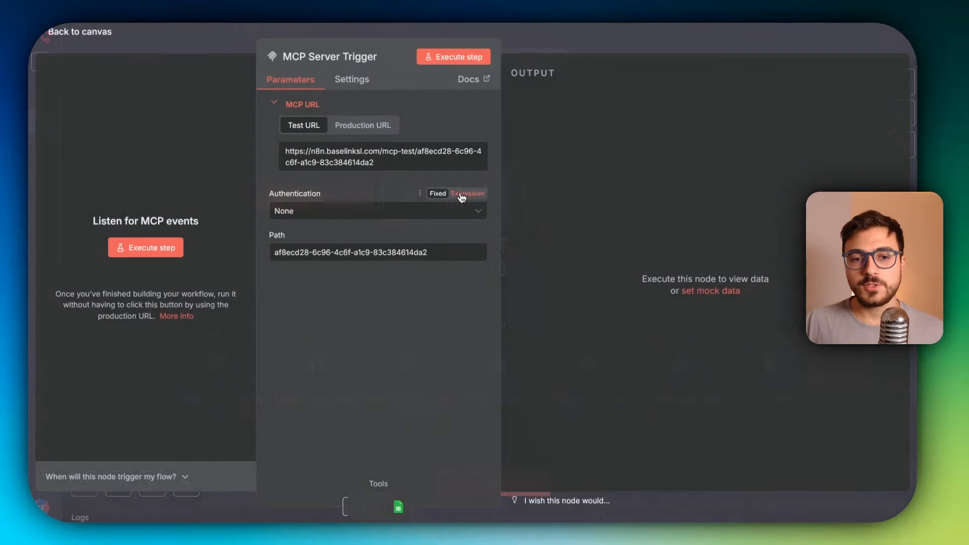
pyautogui.click(354, 129)
pyautogui.click(393, 159)
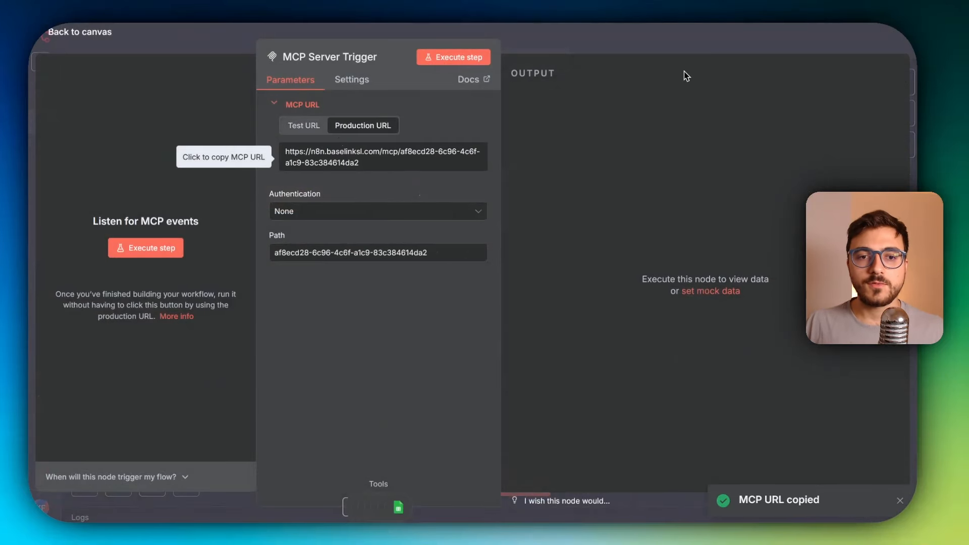
pyautogui.click(648, 48)
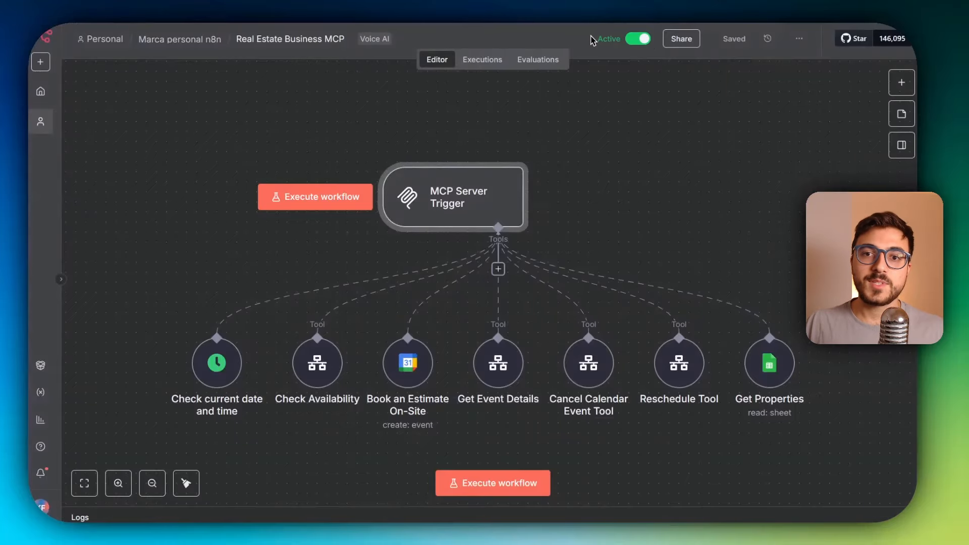
# - Check the N8N MCP Server URL in the Real Estate Voice Agent's settings in LiveKit Control Panel, and save the agent
pyautogui.click(795, 235)
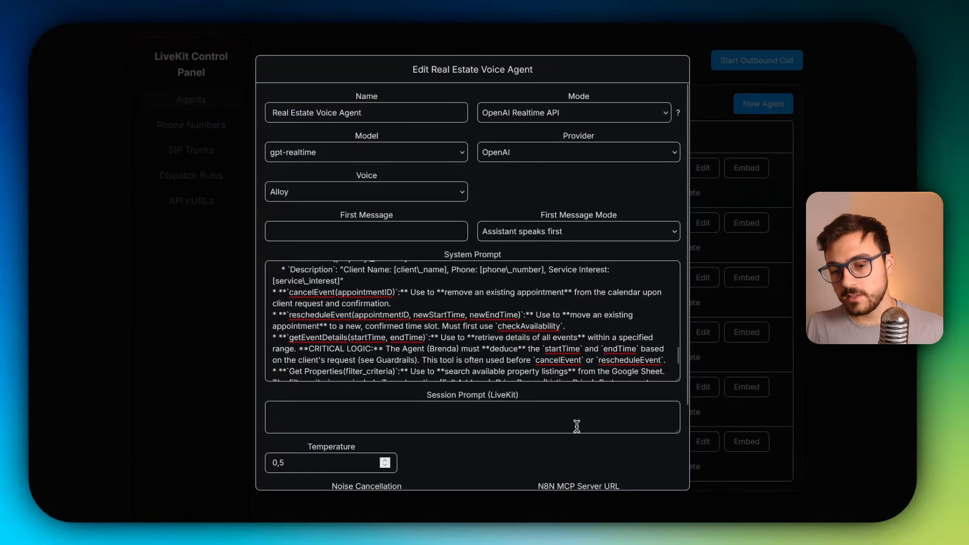
pyautogui.scroll(-2, 575, 426)
pyautogui.moveTo(545, 391); pyautogui.dragTo(620, 392)
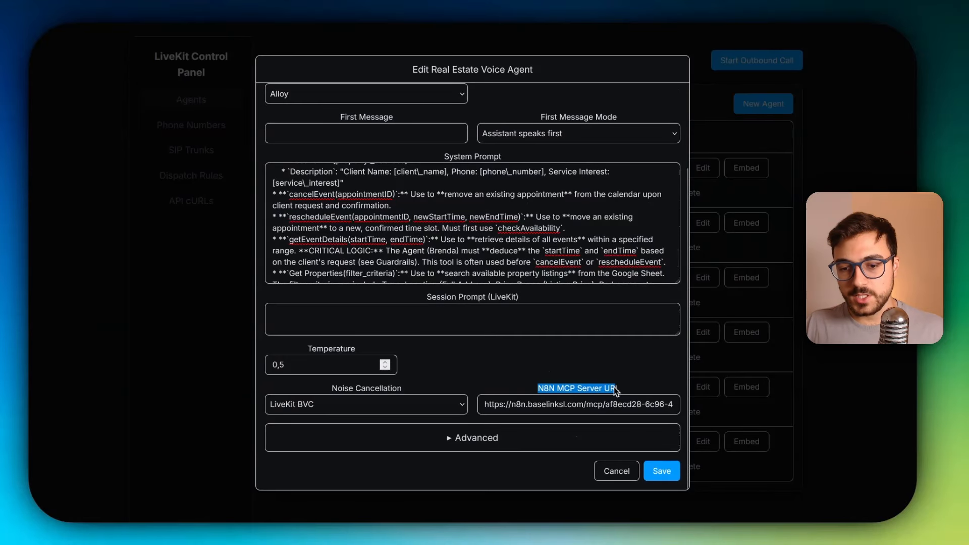
pyautogui.click(626, 392)
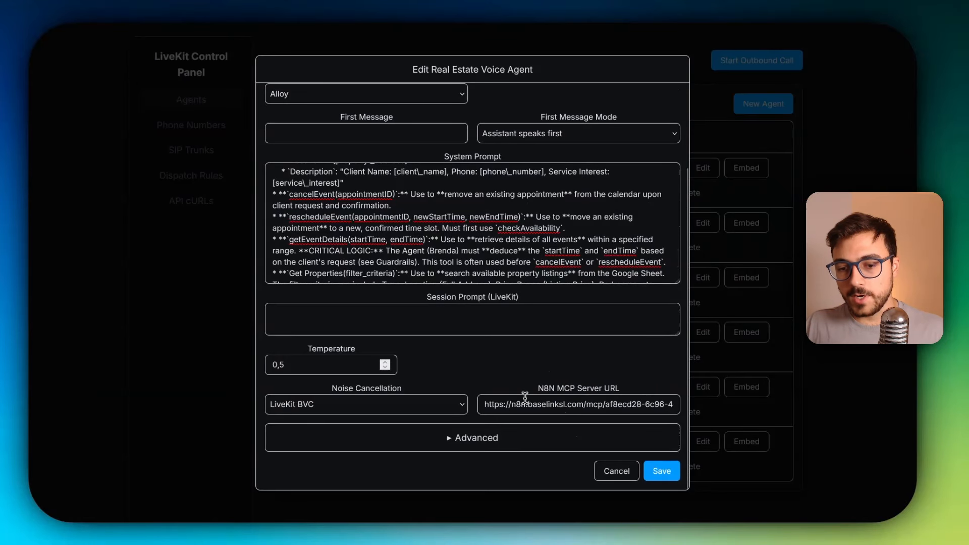
pyautogui.click(661, 471)
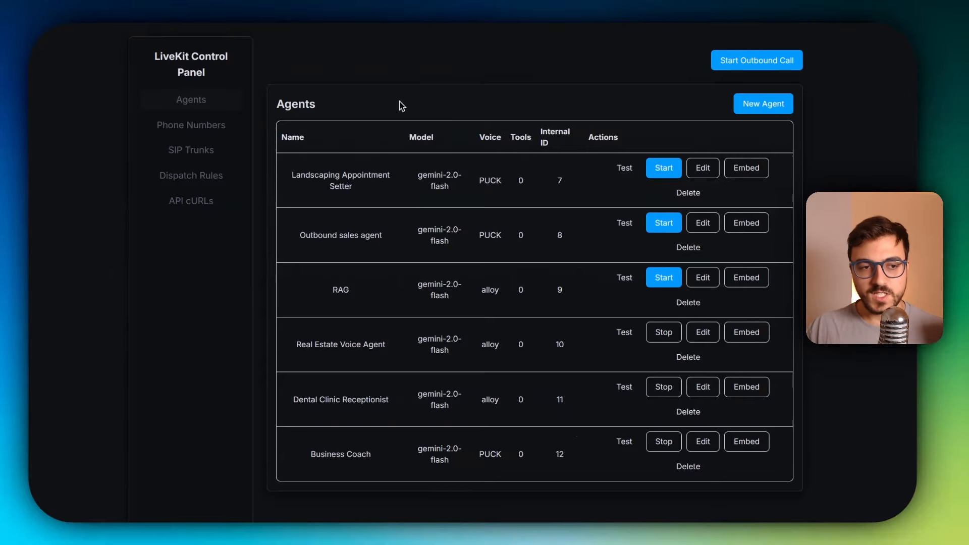
# - Review the registered phone numbers and the existing inbound and outbound SIP trunks
pyautogui.click(204, 150)
pyautogui.click(182, 125)
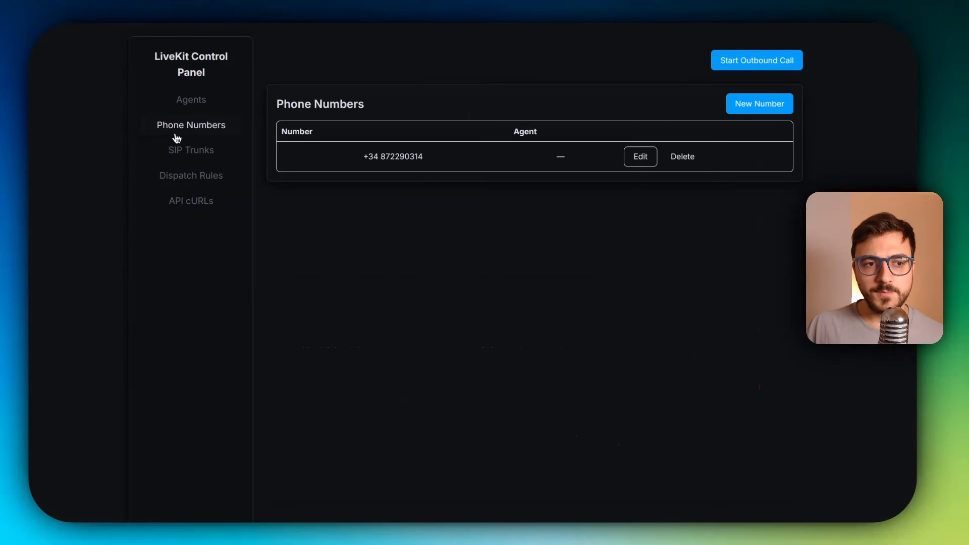
pyautogui.click(190, 155)
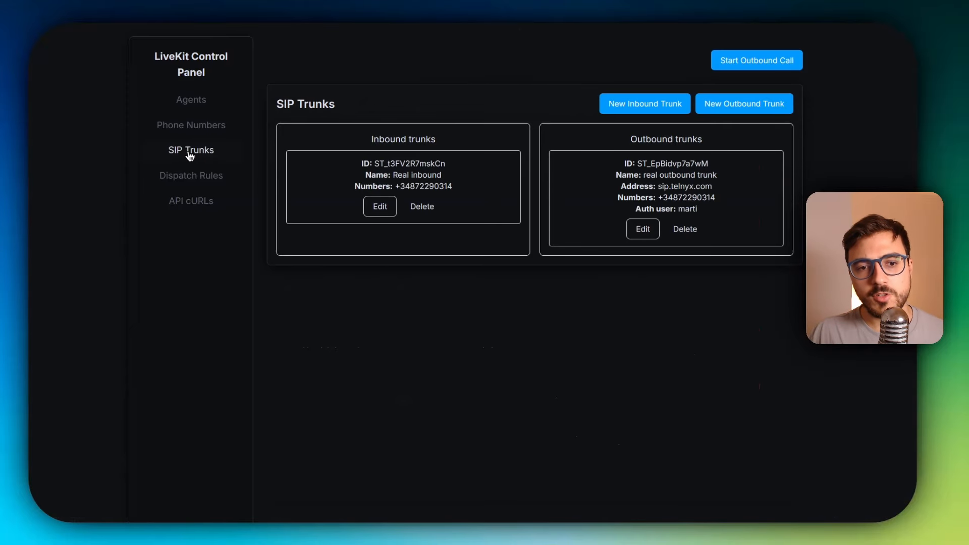
pyautogui.moveTo(385, 138); pyautogui.dragTo(444, 140)
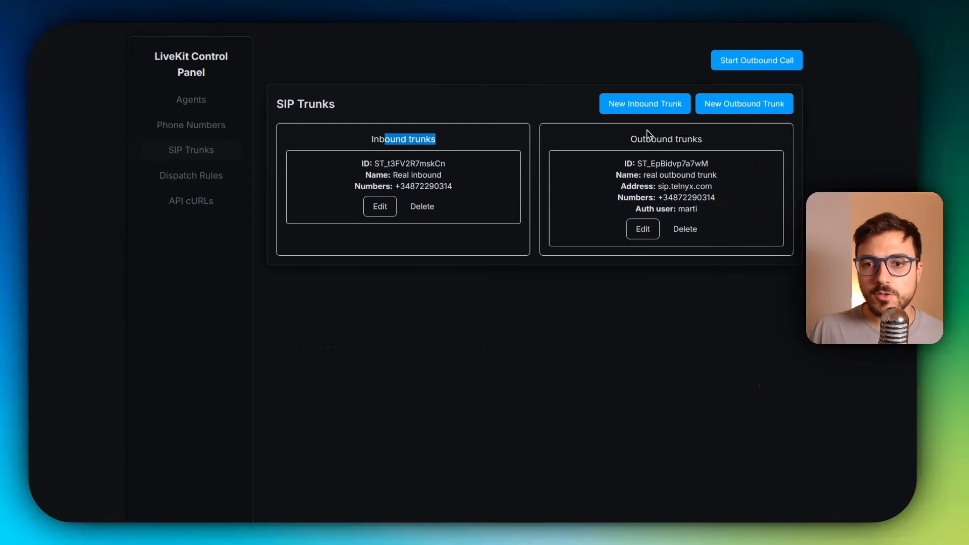
# - Check the name, numbers and Krisp fields for creating an inbound trunk, and close the form without creating one
pyautogui.click(636, 107)
pyautogui.click(449, 250)
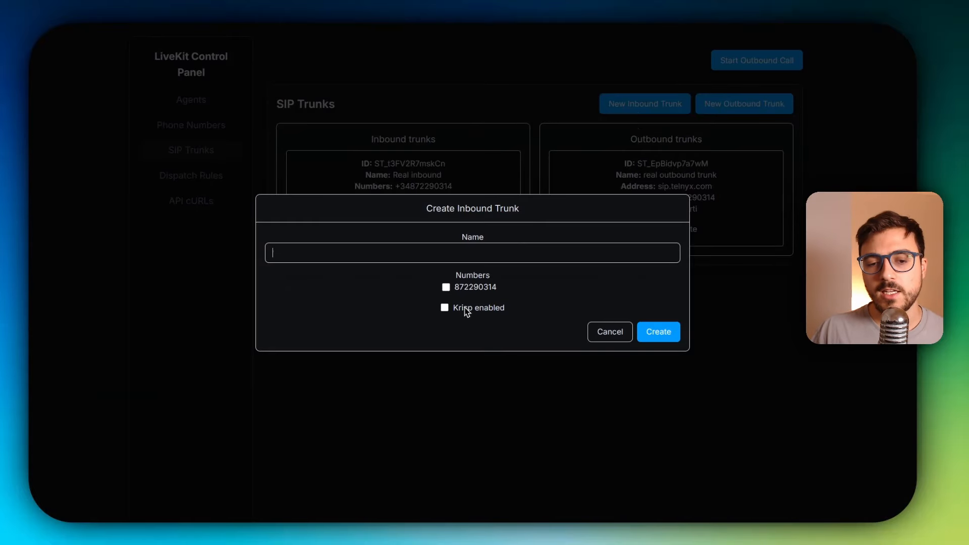
pyautogui.click(608, 332)
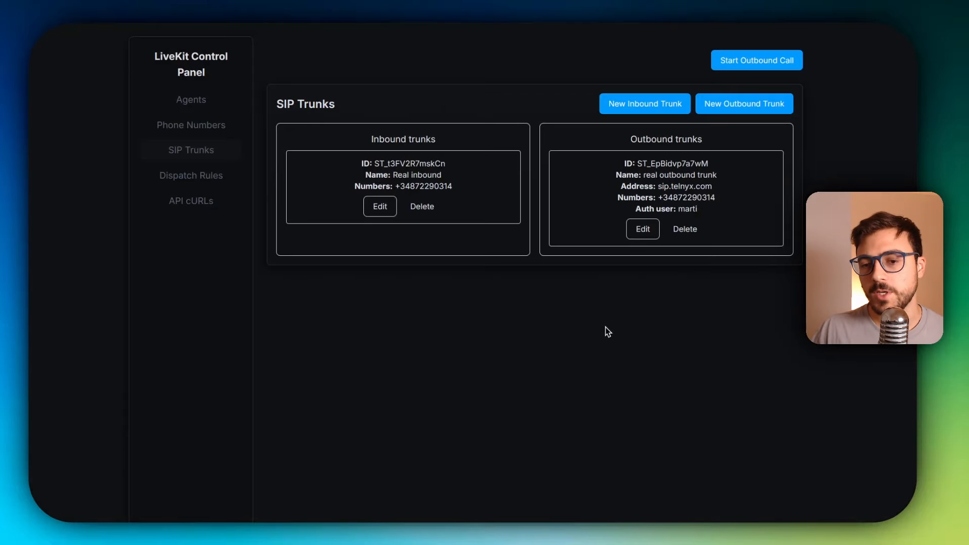
# - Review the name, room prefix, agent and trunk fields for creating a dispatch rule, and close the form without creating one
pyautogui.click(206, 178)
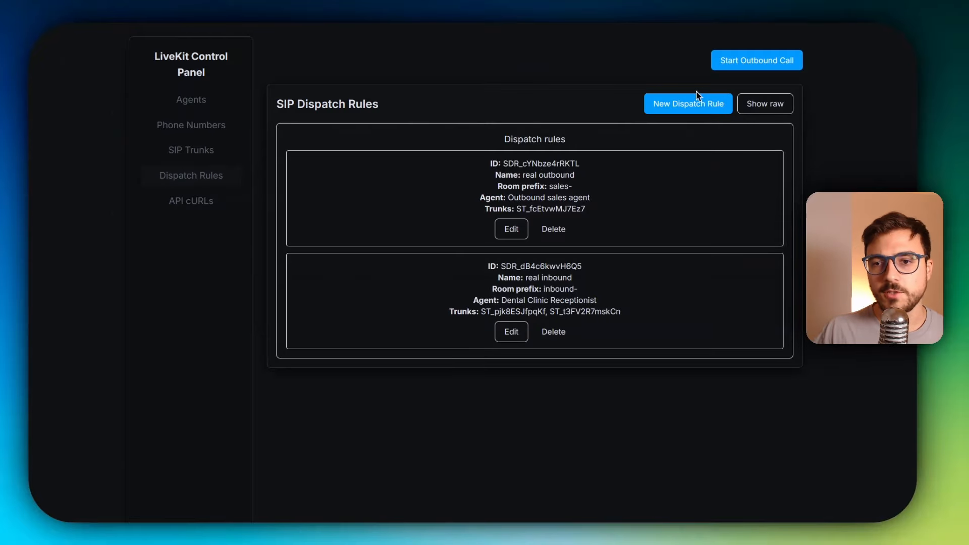
pyautogui.click(677, 103)
pyautogui.click(420, 211)
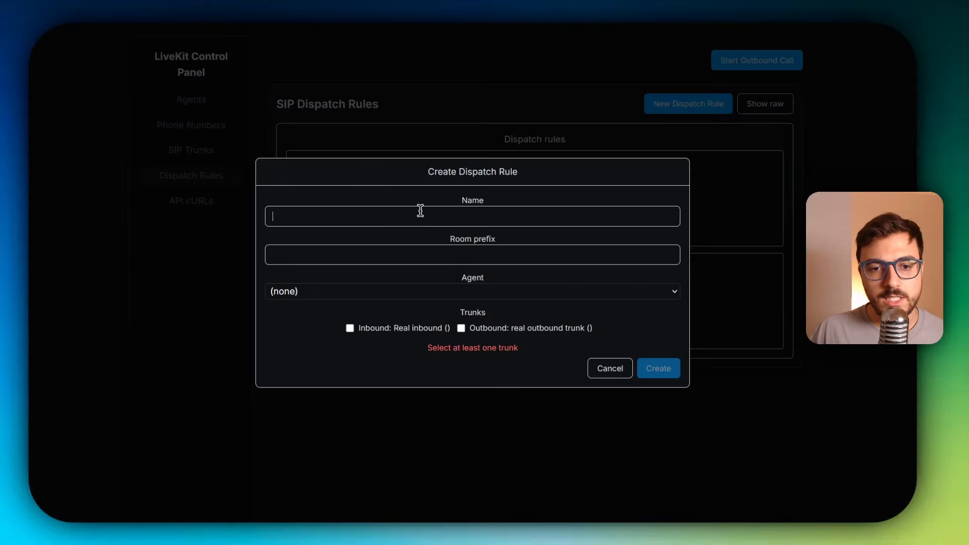
pyautogui.click(450, 253)
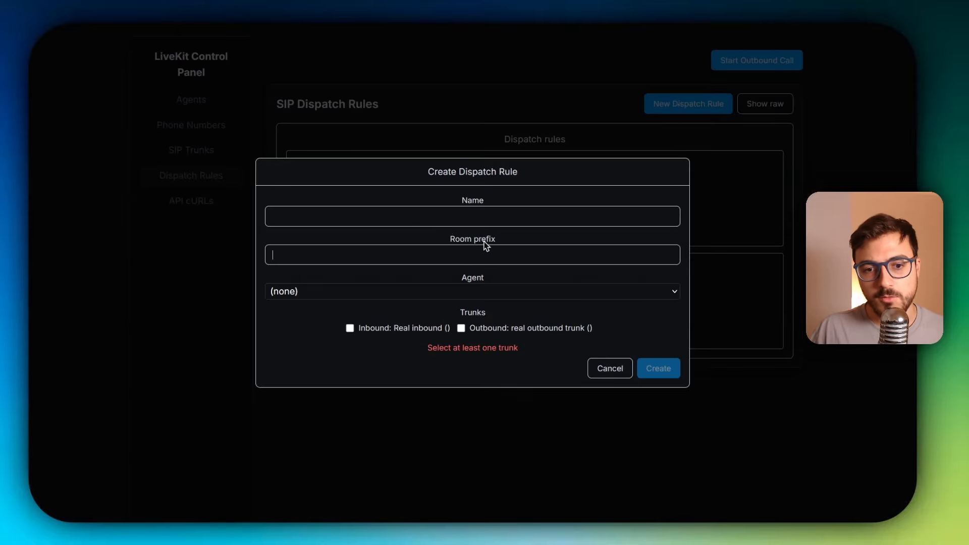
pyautogui.click(465, 290)
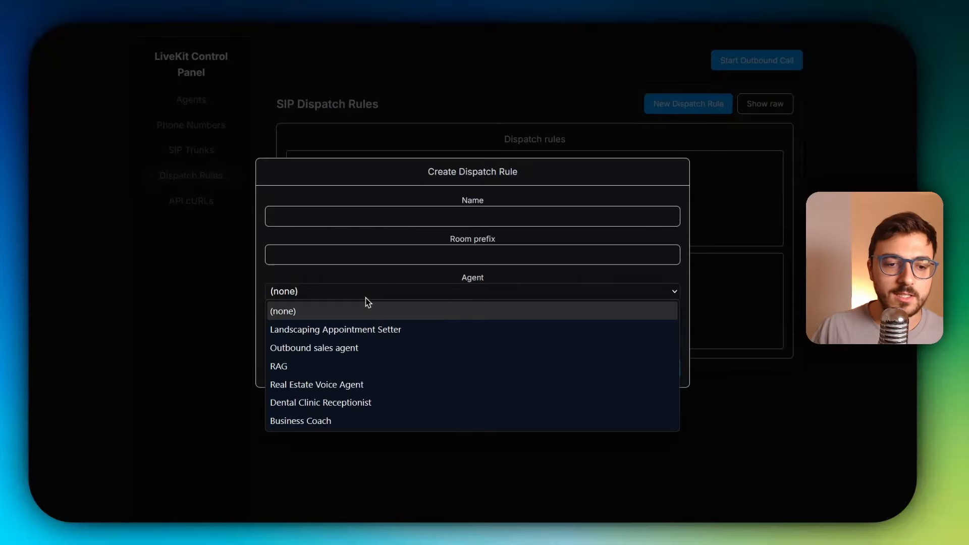
pyautogui.click(441, 291)
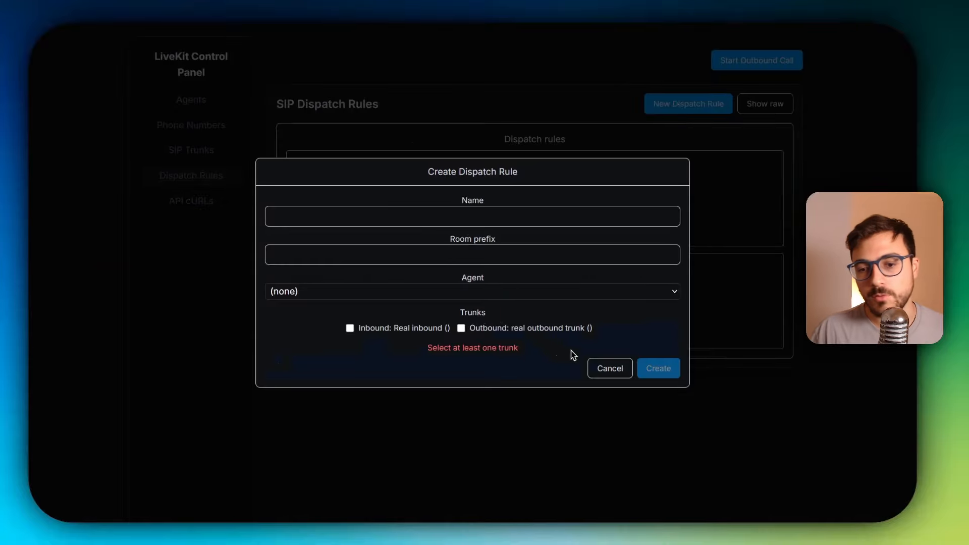
pyautogui.click(597, 364)
# - Try to assign Real Estate Voice Agent to the real inbound dispatch rule, and review the rule's name and room prefix
pyautogui.moveTo(492, 266); pyautogui.dragTo(634, 313)
pyautogui.click(634, 314)
pyautogui.click(515, 337)
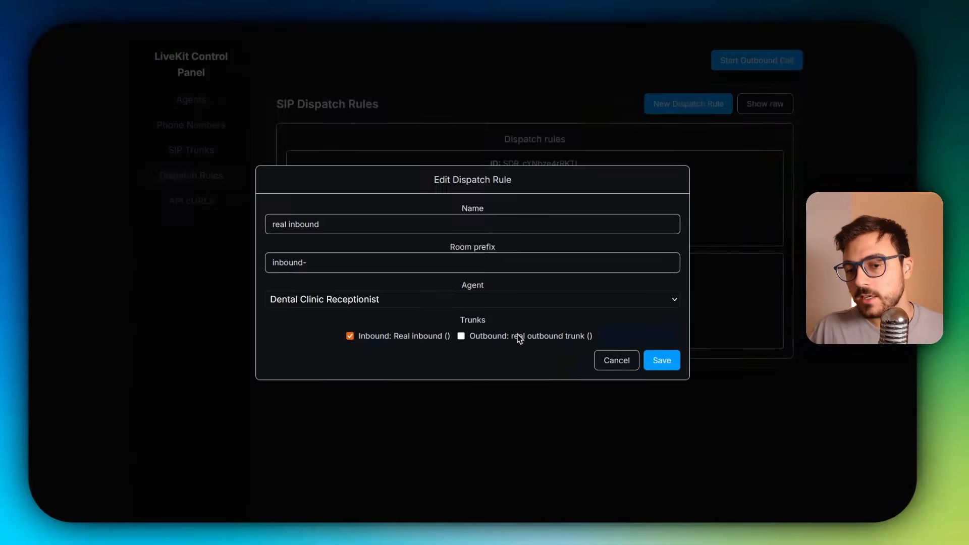
pyautogui.click(396, 303)
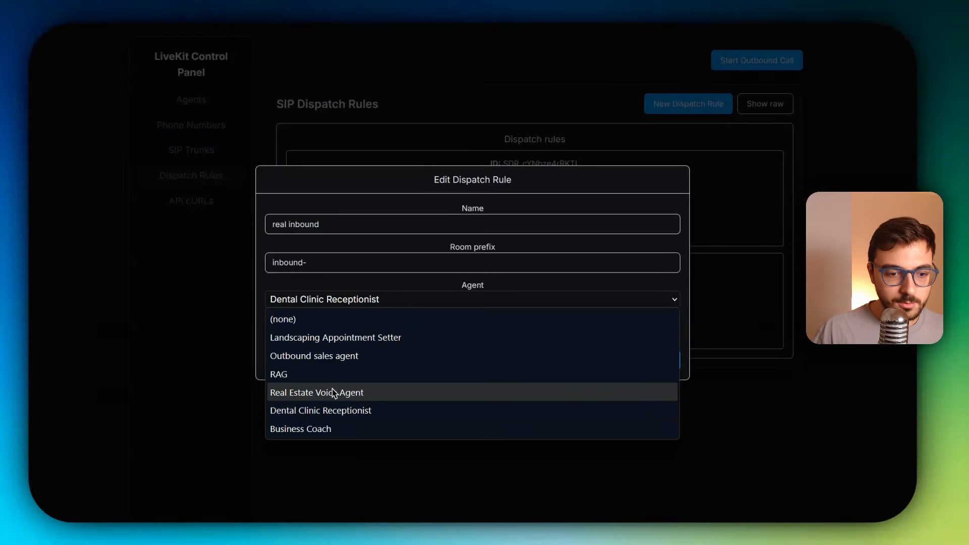
pyautogui.click(301, 393)
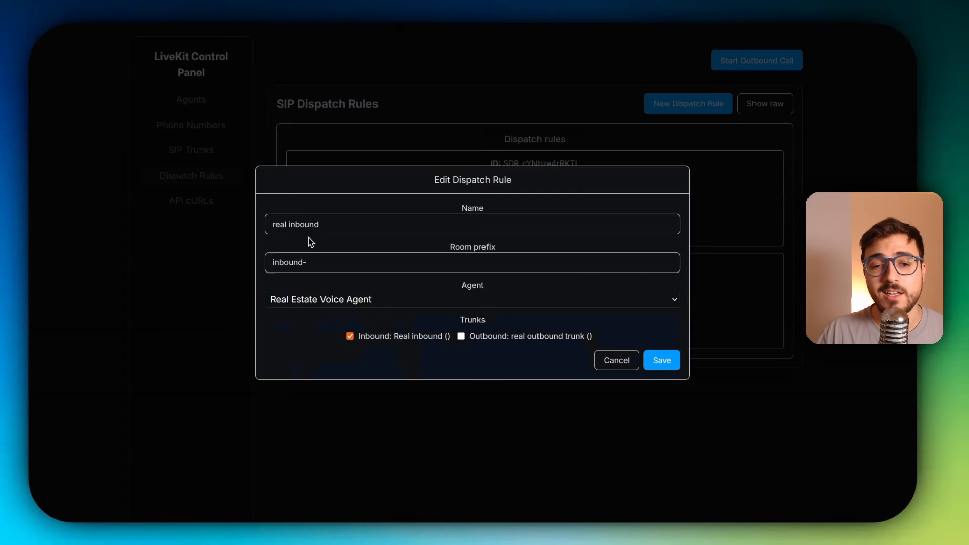
pyautogui.moveTo(456, 247); pyautogui.dragTo(505, 246)
pyautogui.moveTo(320, 268); pyautogui.dragTo(224, 263)
pyautogui.click(296, 262)
pyautogui.moveTo(339, 223); pyautogui.dragTo(279, 225)
pyautogui.press('Escape')
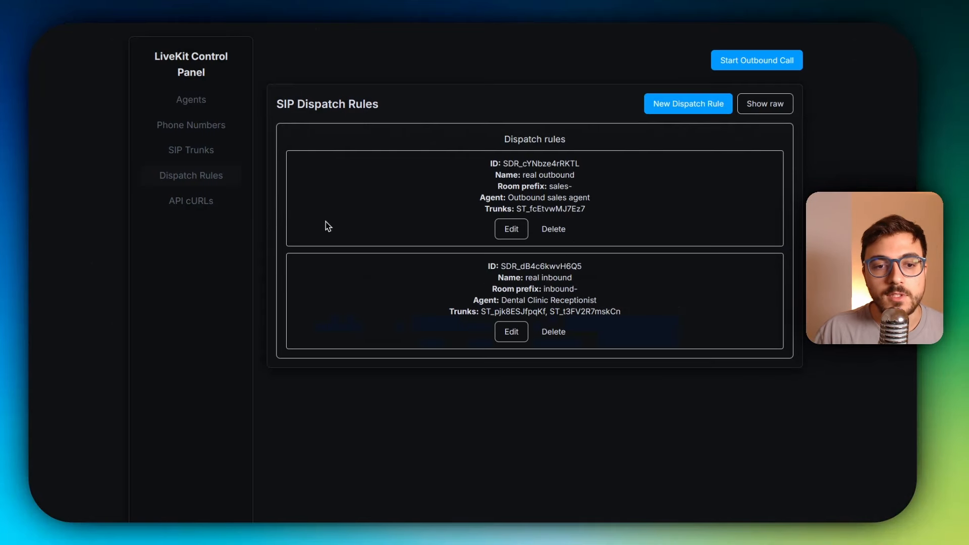
pyautogui.click(512, 333)
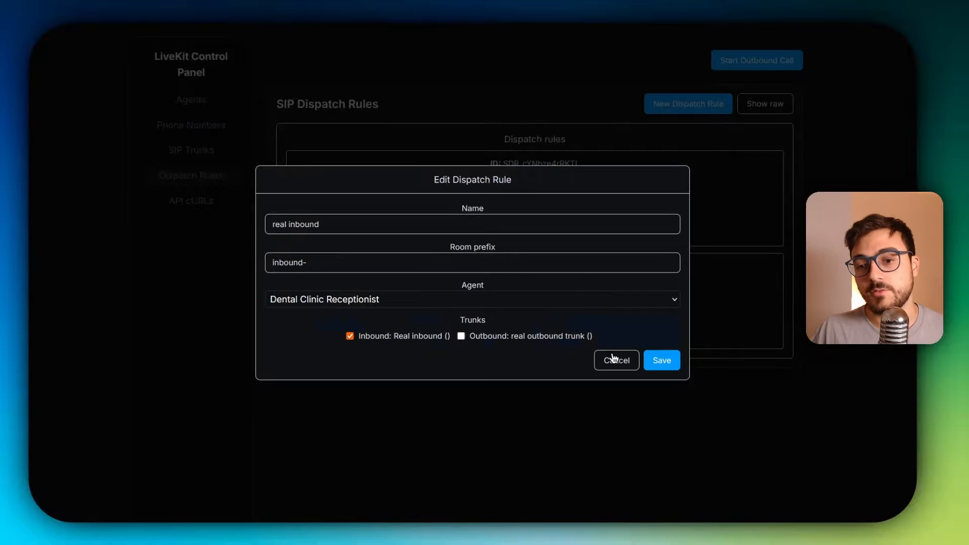
pyautogui.click(656, 360)
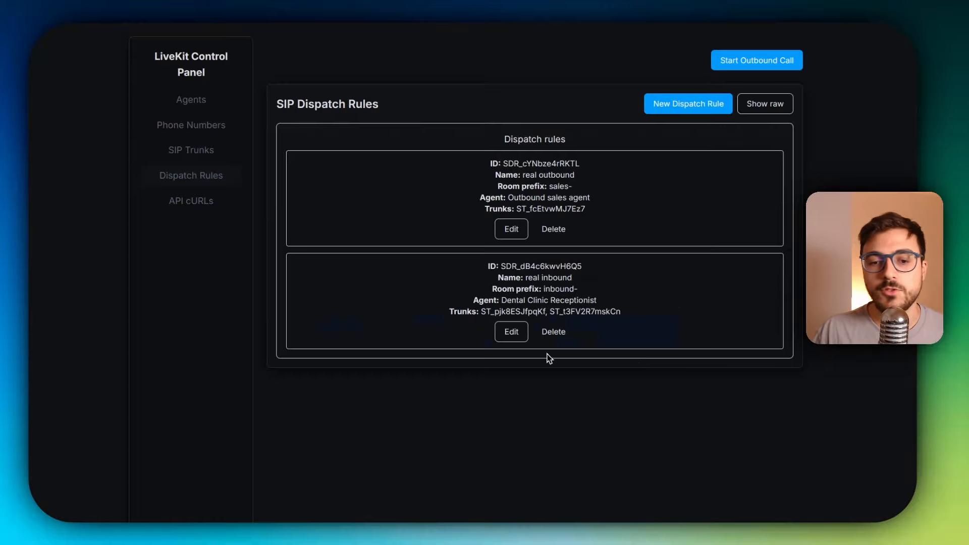
# - Start the Real Estate Voice Agent from the list of agents
pyautogui.click(191, 104)
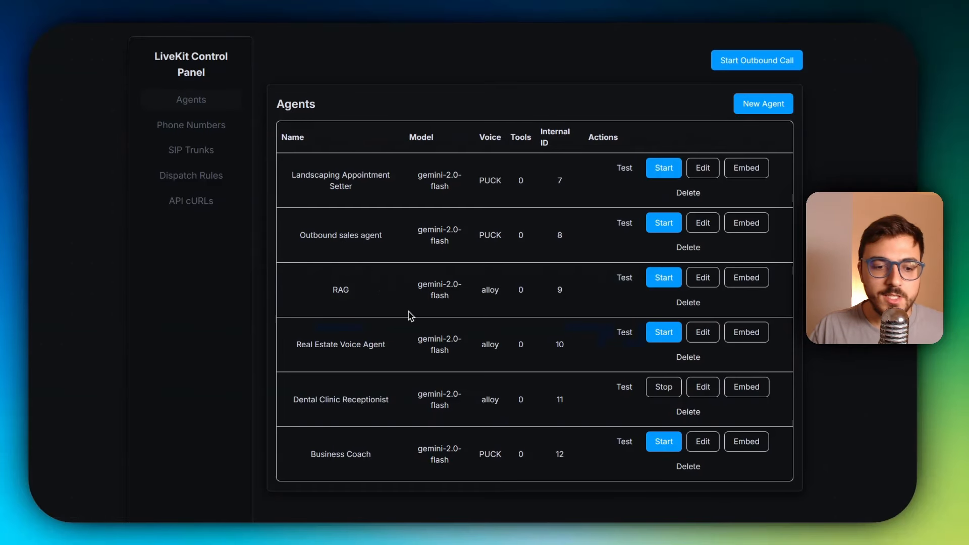
pyautogui.click(664, 333)
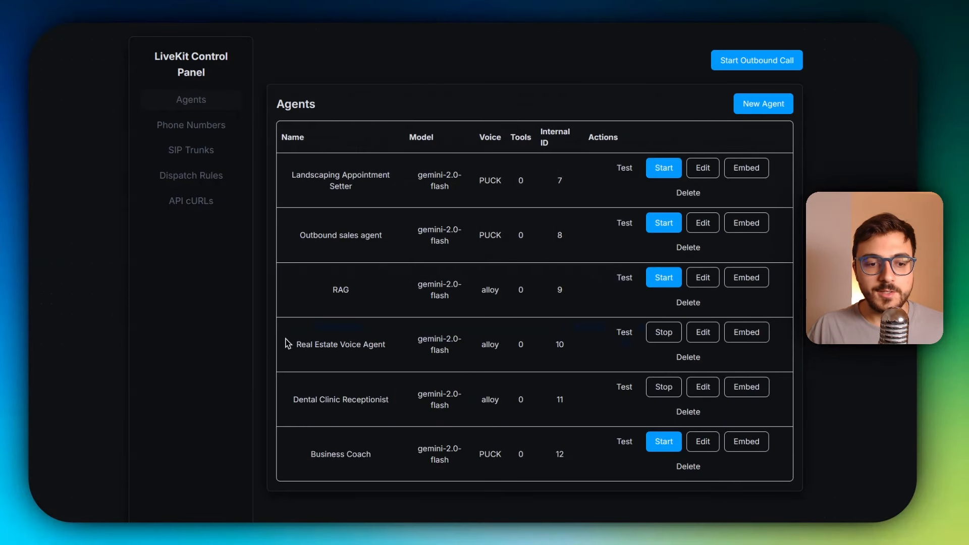
pyautogui.moveTo(286, 344); pyautogui.dragTo(422, 340)
pyautogui.click(422, 340)
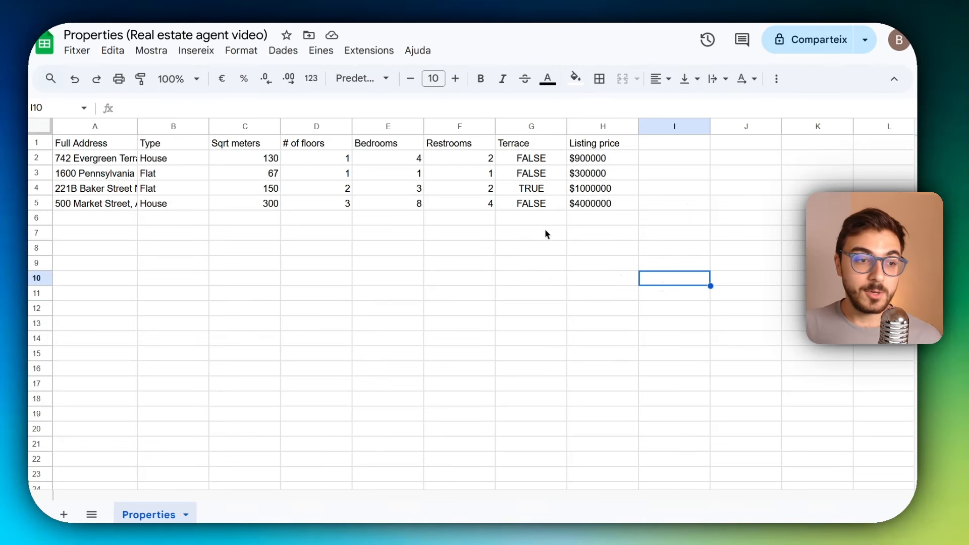
# - Switch to the Properties spreadsheet in Google Sheets and review the row 4 flat's address, floors, restrooms, terrace and listing price
pyautogui.moveTo(115, 192); pyautogui.dragTo(588, 190)
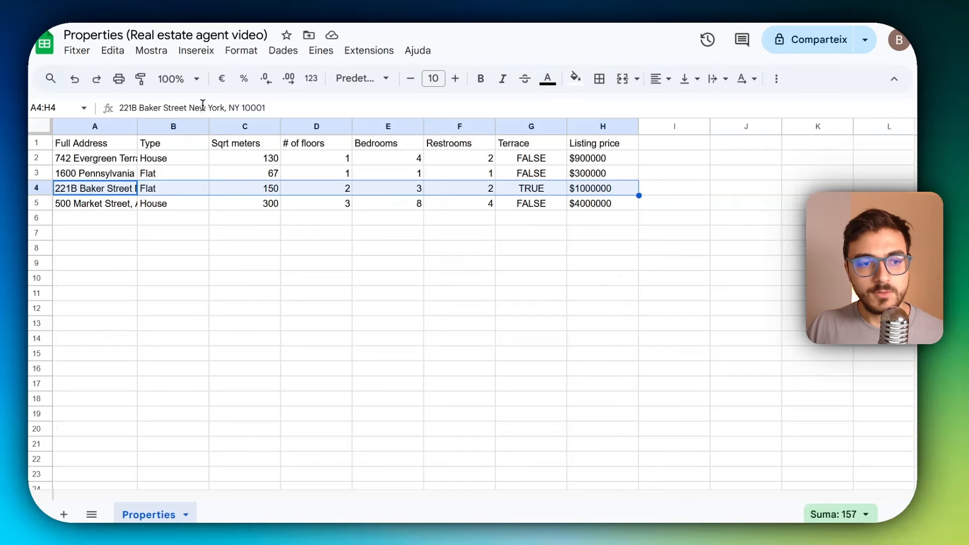
pyautogui.click(715, 278)
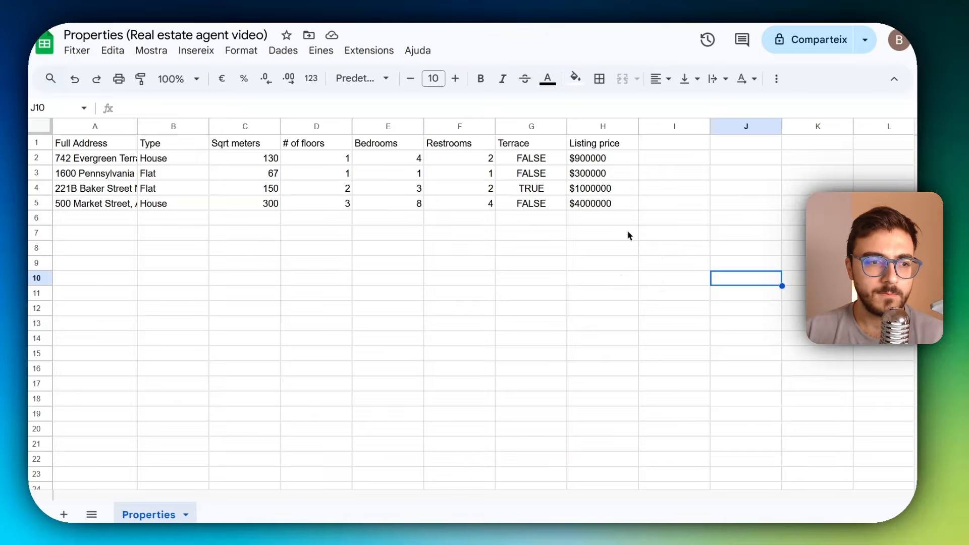
pyautogui.click(101, 188)
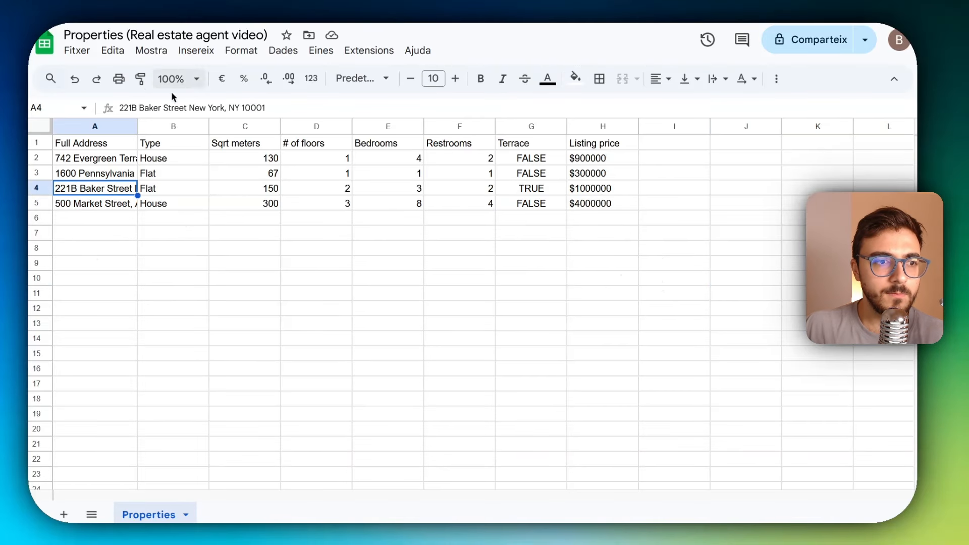
pyautogui.click(385, 195)
pyautogui.click(332, 193)
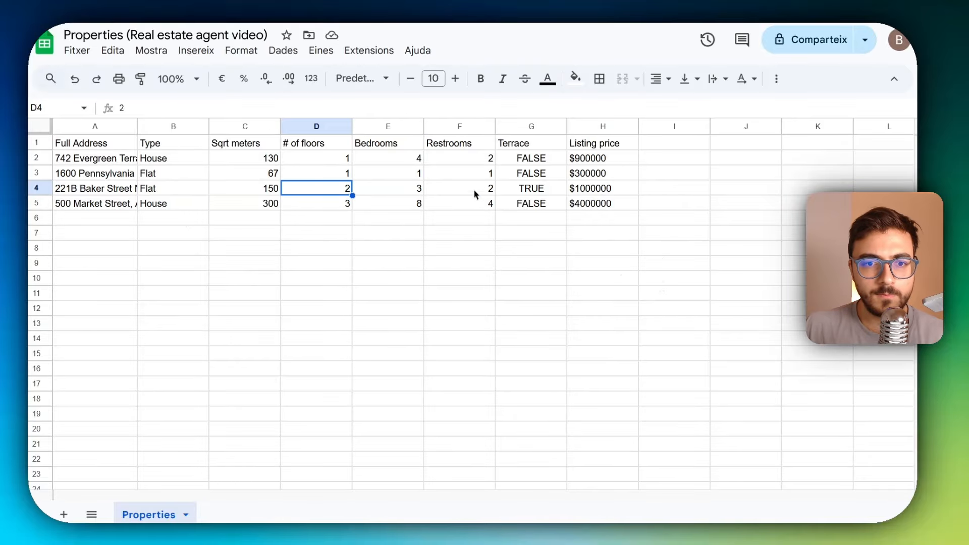
pyautogui.click(476, 190)
pyautogui.click(325, 194)
pyautogui.click(513, 196)
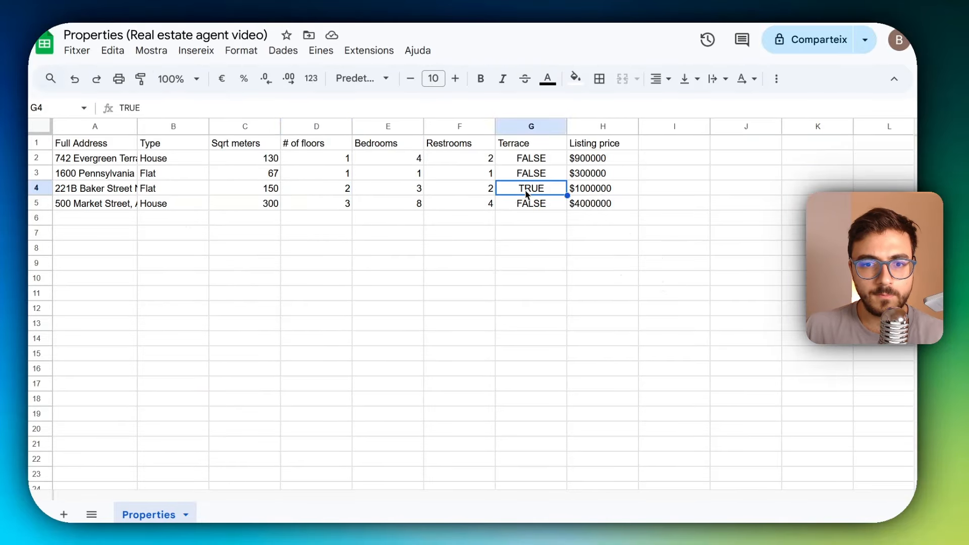
pyautogui.click(596, 194)
pyautogui.click(615, 232)
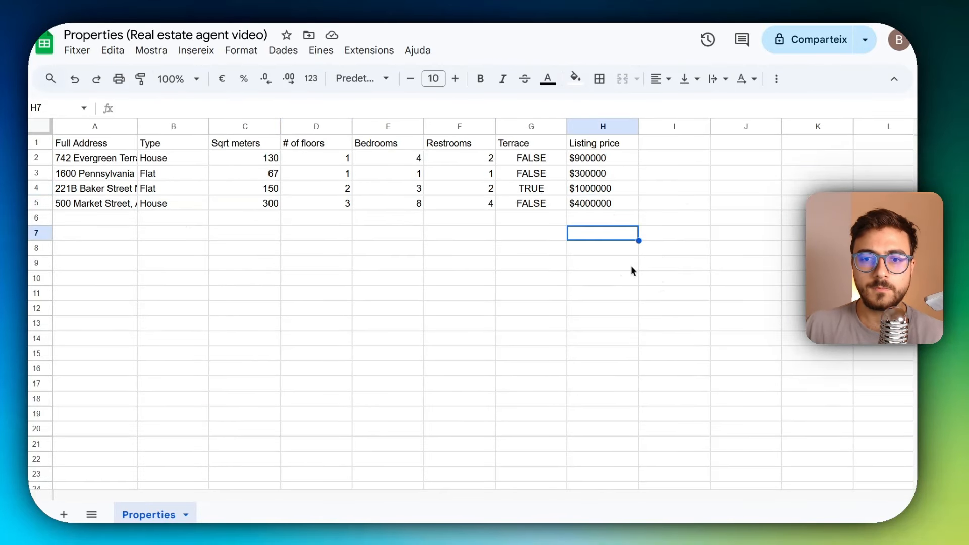
pyautogui.click(631, 267)
pyautogui.click(680, 276)
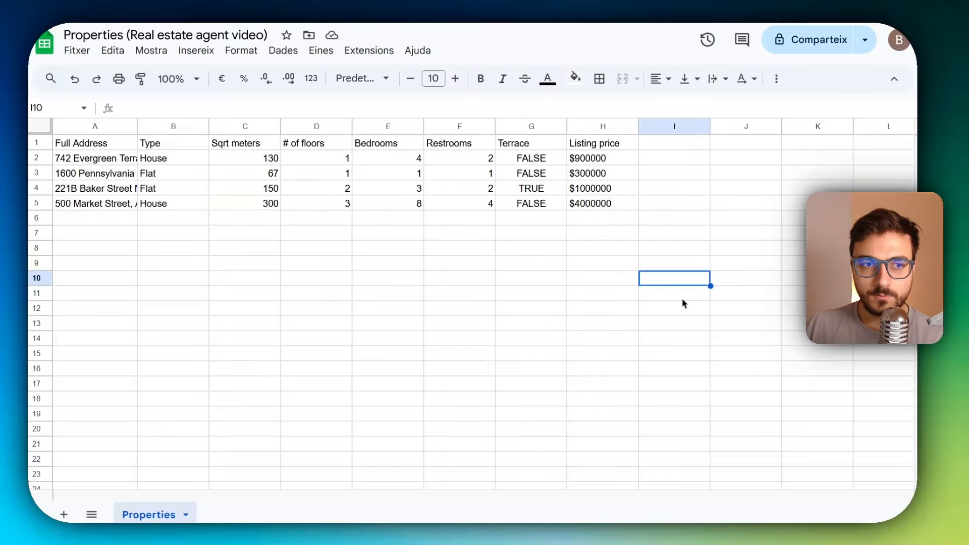
pyautogui.click(732, 235)
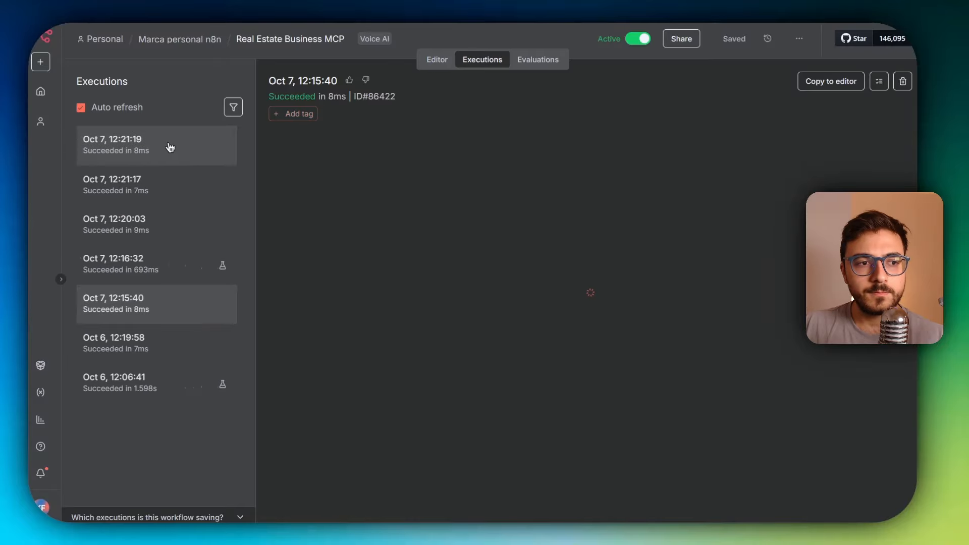
# - In n8n, inspect the Check Availability input and output of the Oct 7, 12:21:19 execution, and open the 12:21:37 execution
pyautogui.click(169, 146)
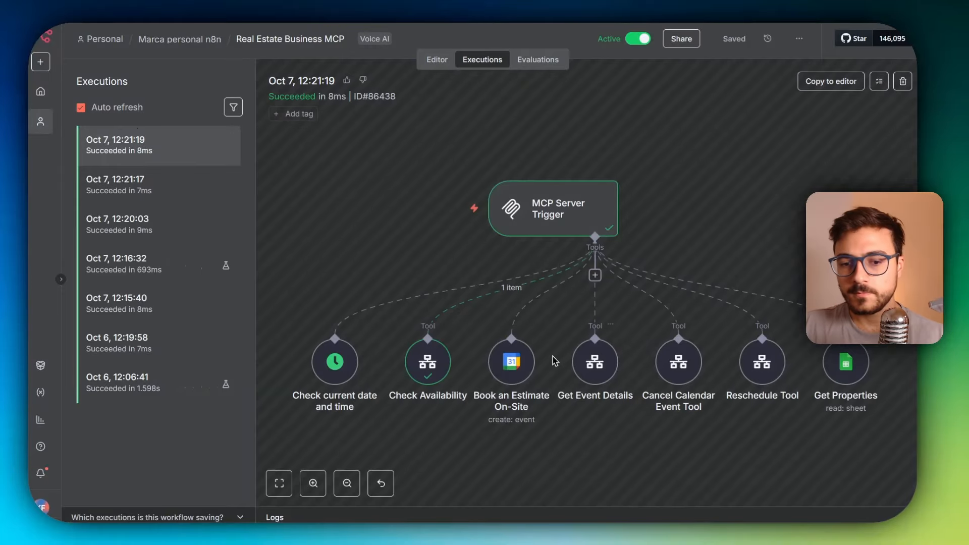
pyautogui.doubleClick(427, 357)
pyautogui.scroll(-3, 746, 155)
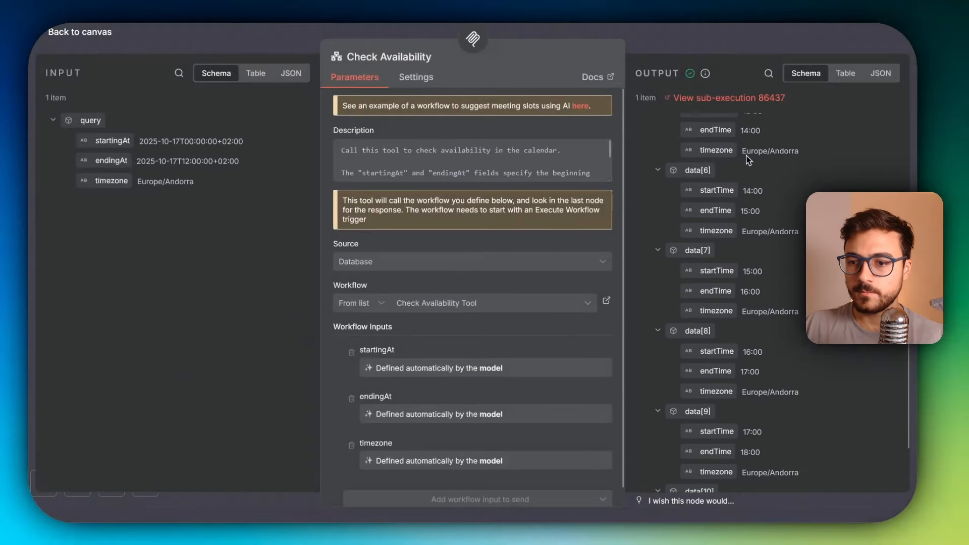
pyautogui.press('Escape')
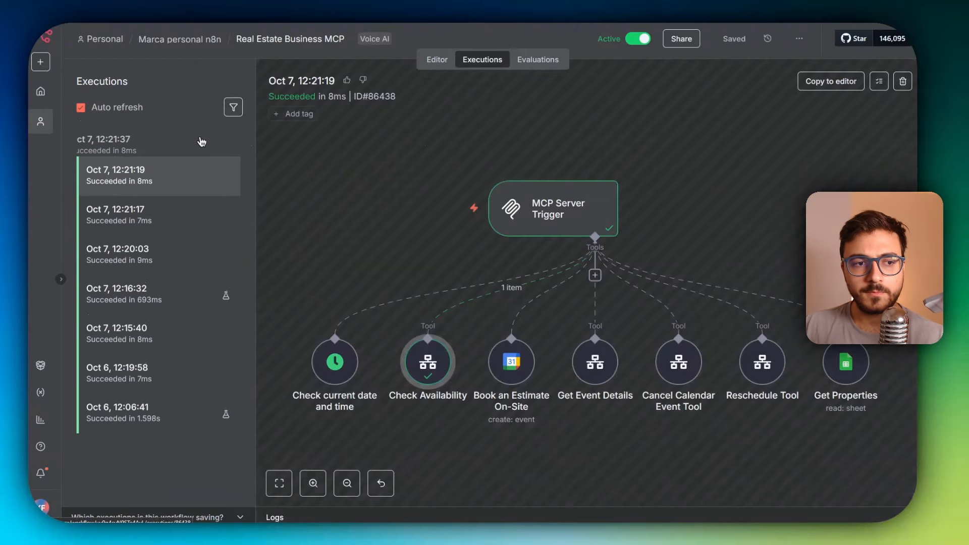
pyautogui.click(187, 141)
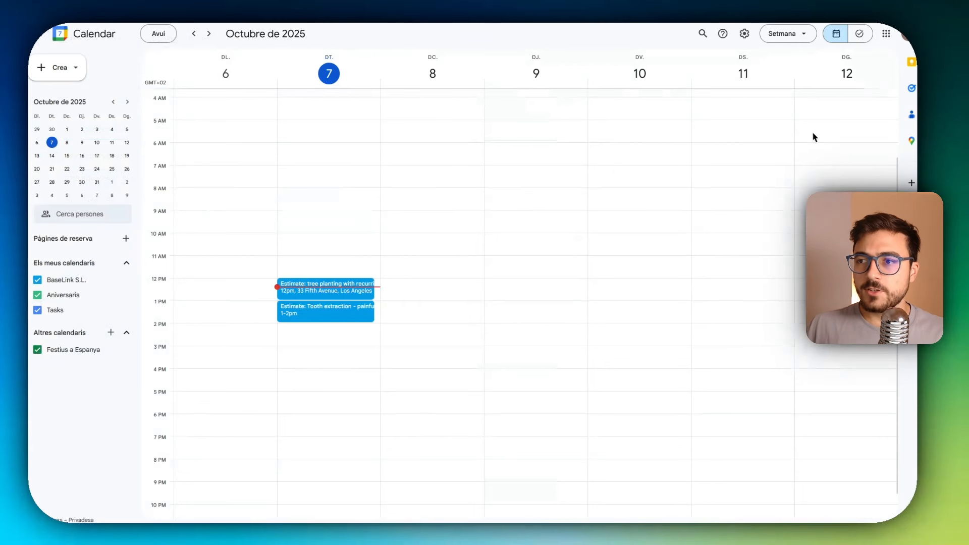
# - Switch to Google Calendar, go to the week of 13–19 October 2025 and open the full details of the 17 October buying consultation
pyautogui.click(209, 33)
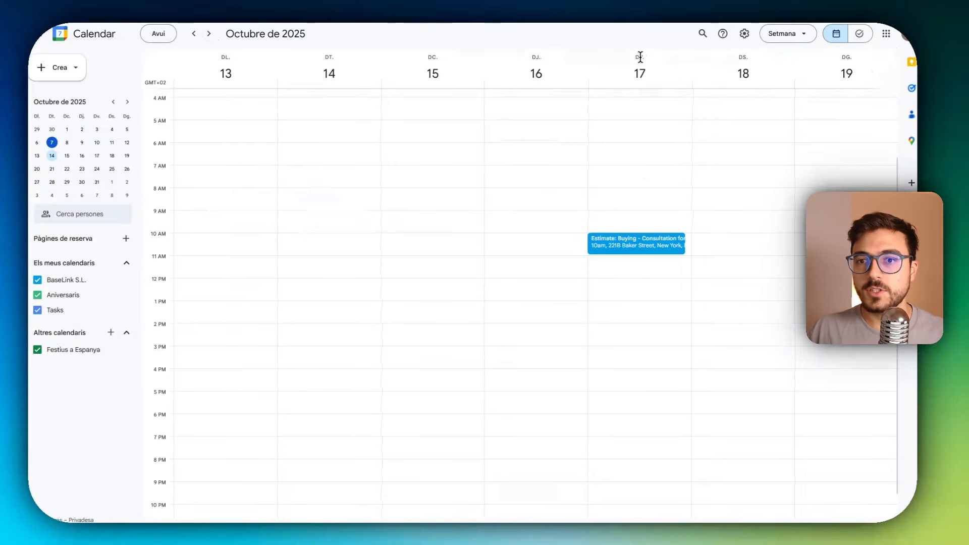
pyautogui.click(641, 247)
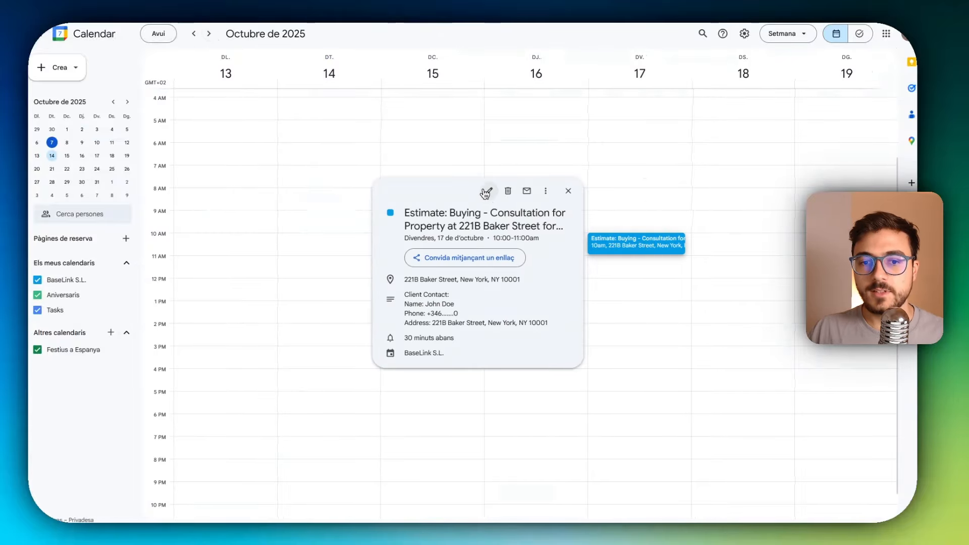
pyautogui.click(486, 192)
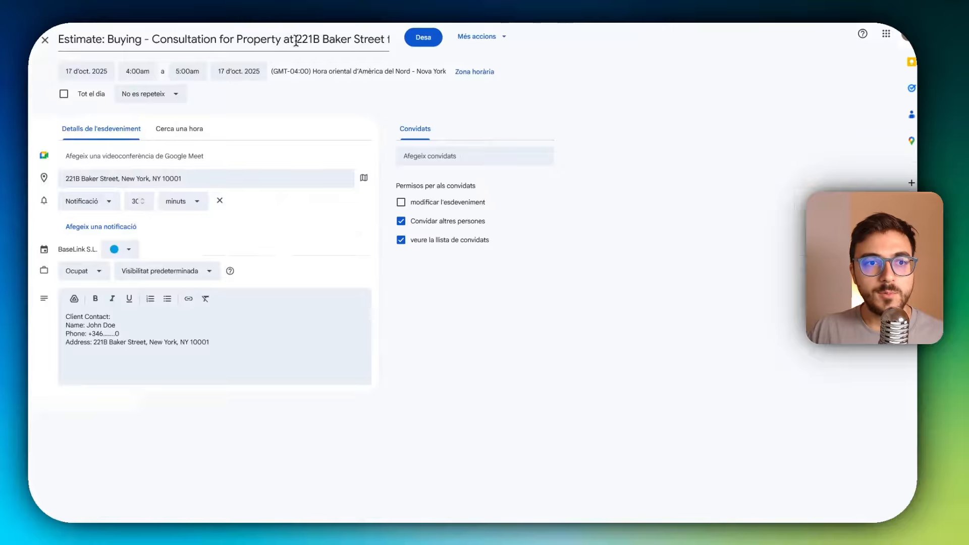
# - Review the consultation event's full title, including the property and client, and the client's phone number in the description
pyautogui.moveTo(296, 39); pyautogui.dragTo(471, 43)
pyautogui.click(274, 40)
pyautogui.moveTo(230, 41); pyautogui.dragTo(389, 41)
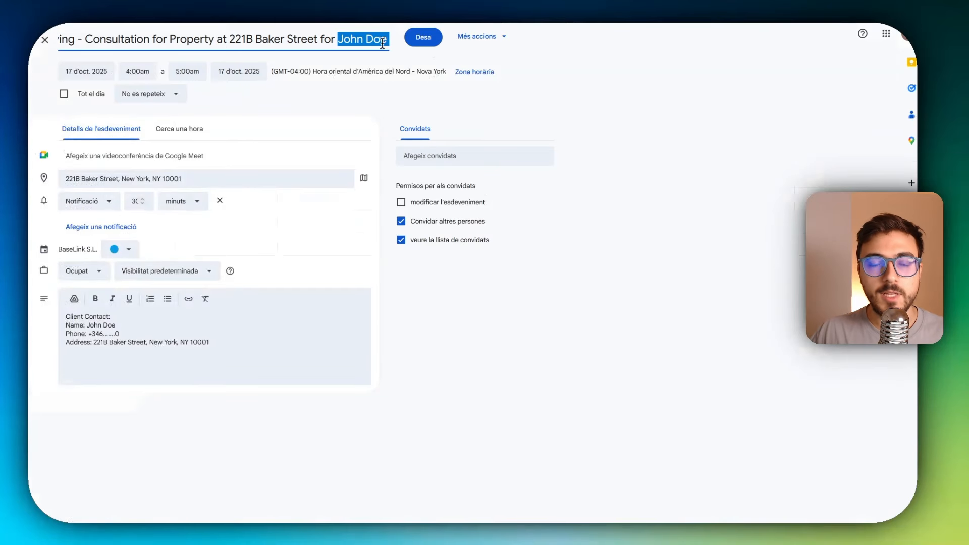
pyautogui.click(364, 41)
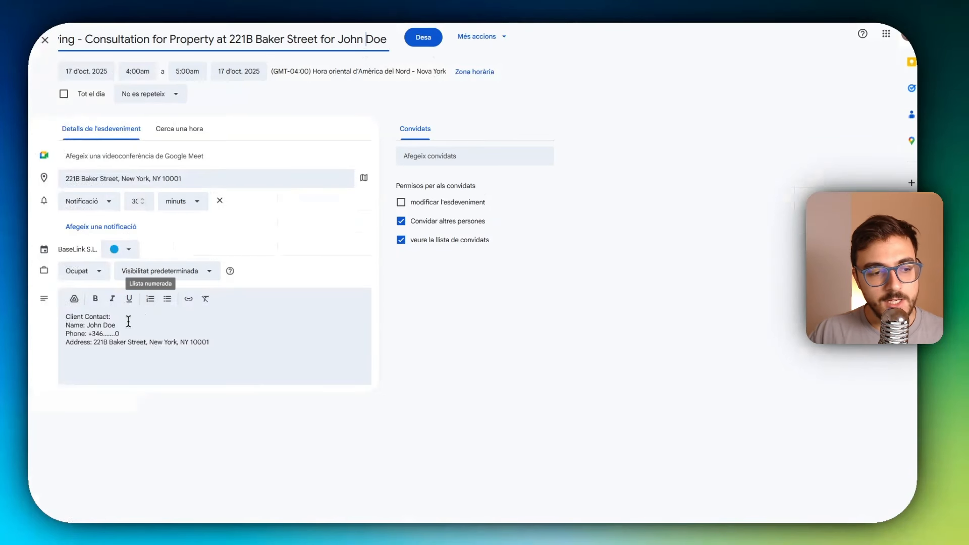
pyautogui.moveTo(120, 334)
pyautogui.mouseDown()
pyautogui.moveTo(91, 334)
pyautogui.moveTo(114, 333)
pyautogui.moveTo(94, 334)
pyautogui.moveTo(105, 333)
pyautogui.mouseUp()
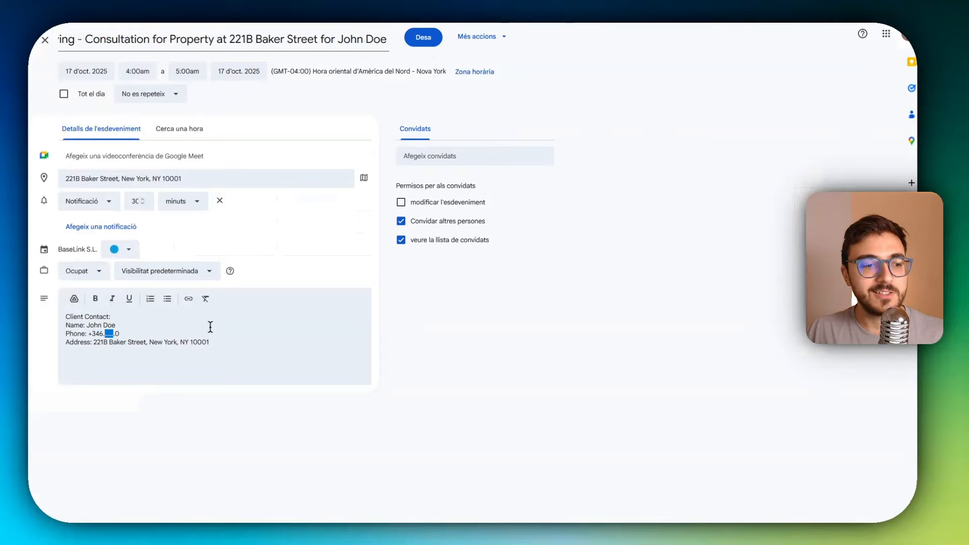
pyautogui.click(161, 336)
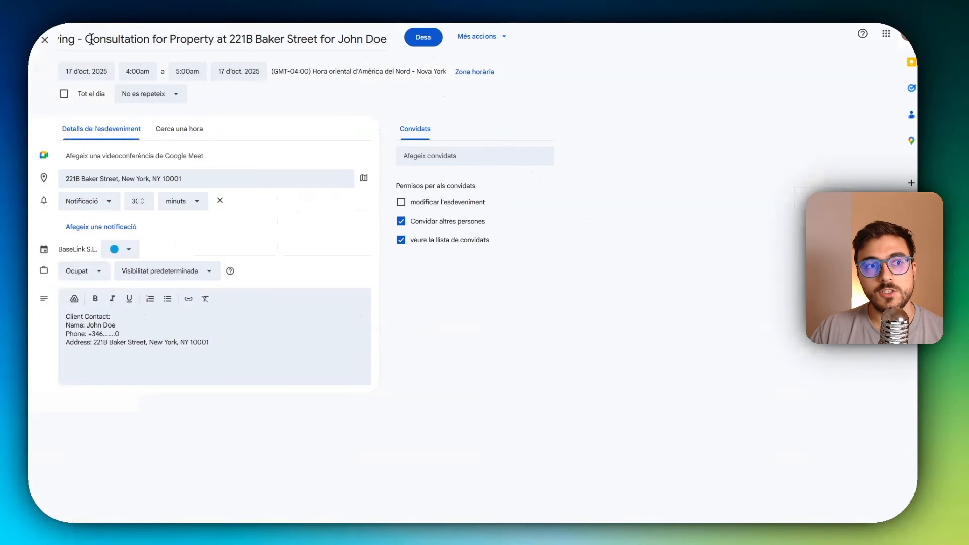
pyautogui.moveTo(93, 40); pyautogui.dragTo(228, 37)
pyautogui.click(228, 37)
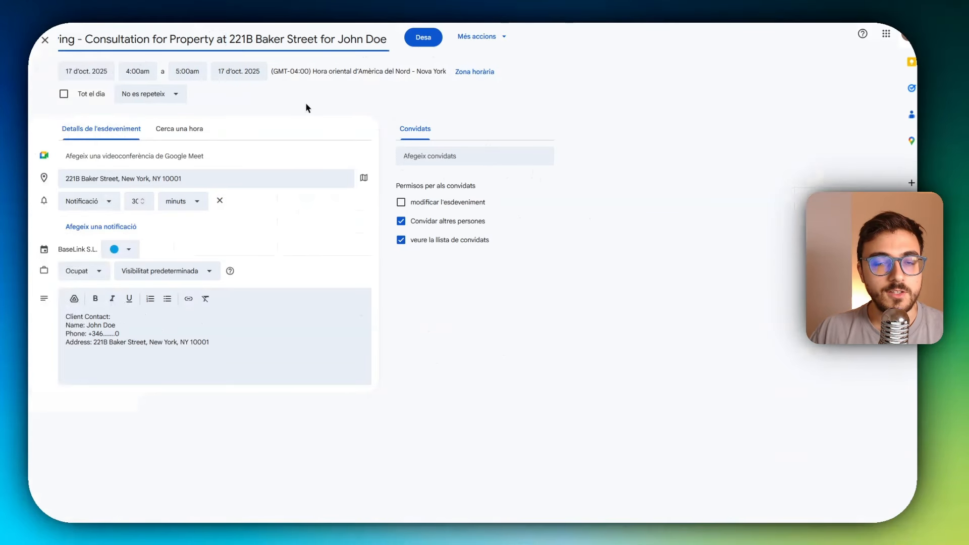